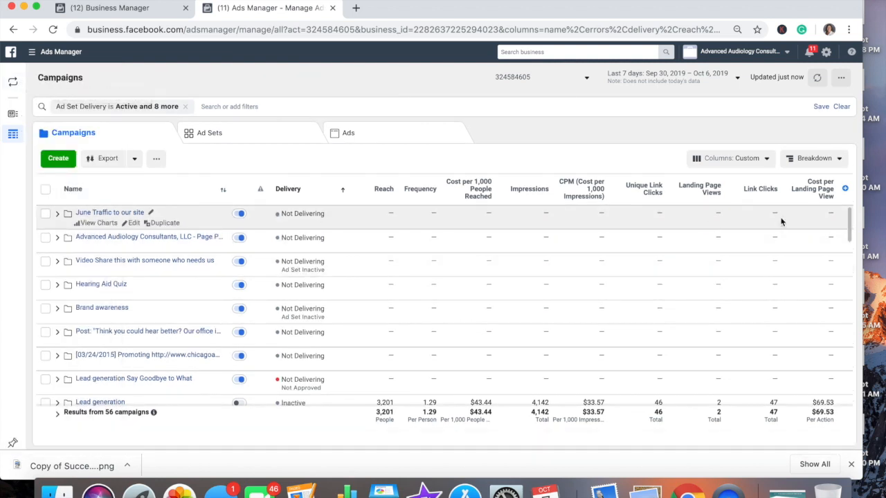
# Open the results breakdown, switch to the other Ads Manager version, and start a new campaign.
pyautogui.click(802, 165)
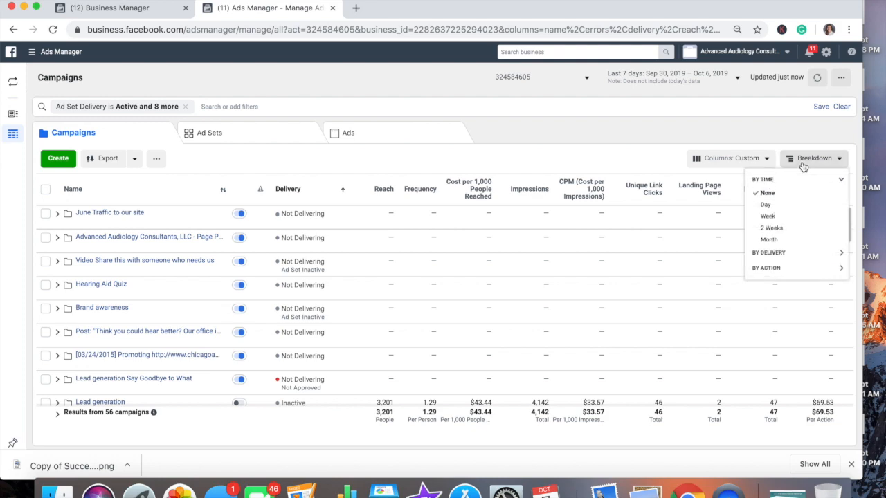
pyautogui.click(11, 84)
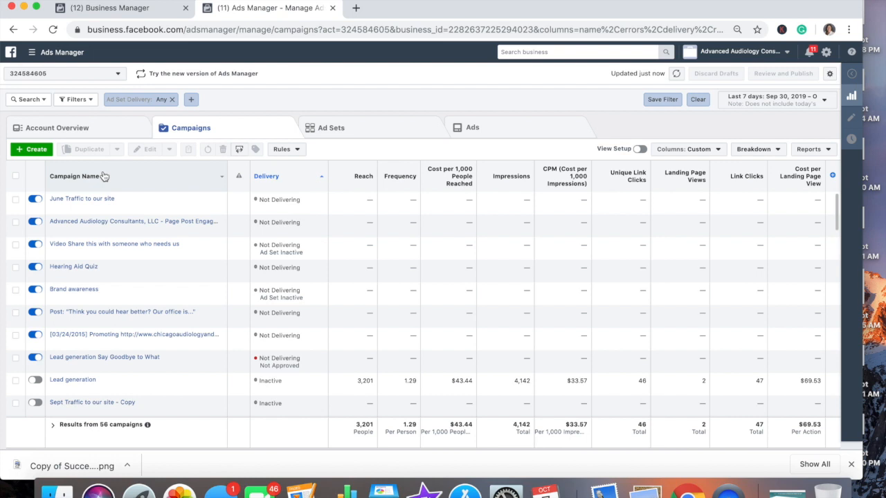
pyautogui.click(32, 149)
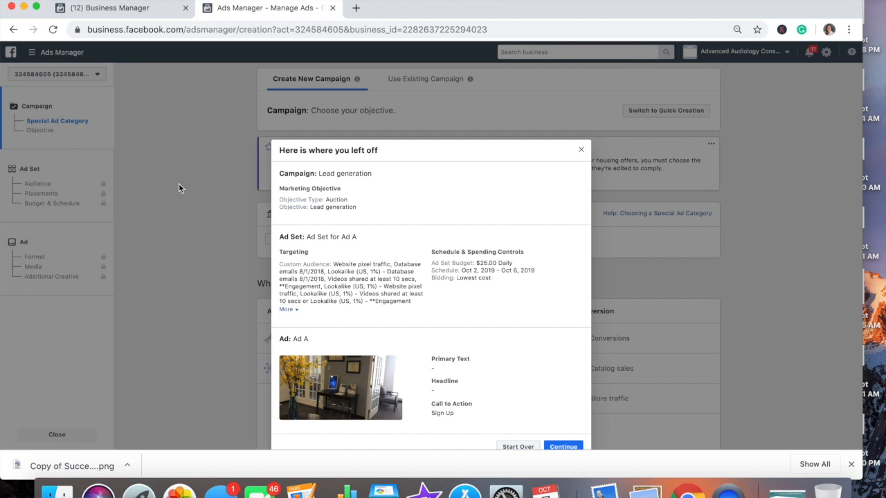
# Discard the saved lead generation draft and browse the list of marketing objectives.
pyautogui.click(518, 447)
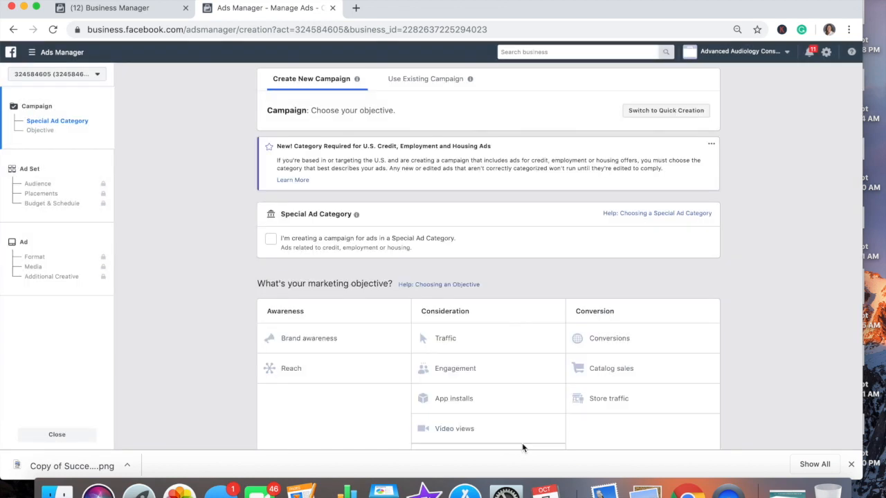
pyautogui.scroll(-1, 742, 236)
pyautogui.scroll(1, 742, 235)
pyautogui.scroll(-2, 731, 240)
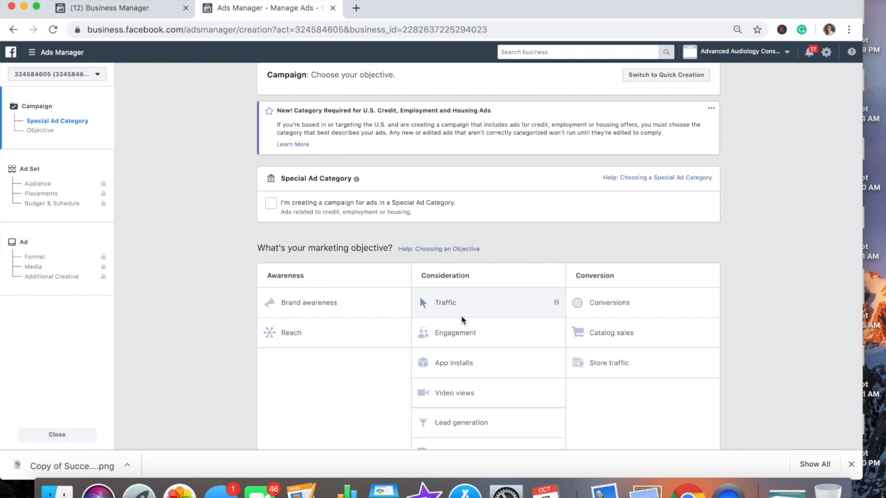
# Choose Lead generation under Consideration as the campaign objective.
pyautogui.click(492, 425)
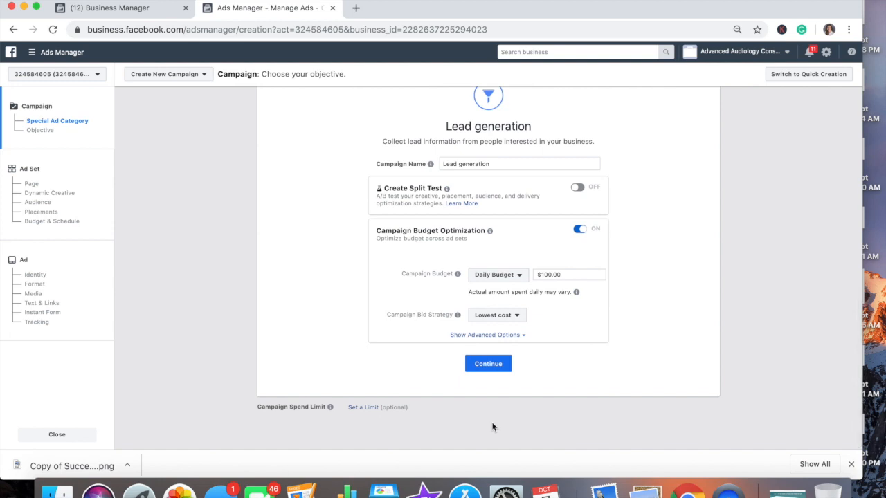
pyautogui.scroll(1, 492, 427)
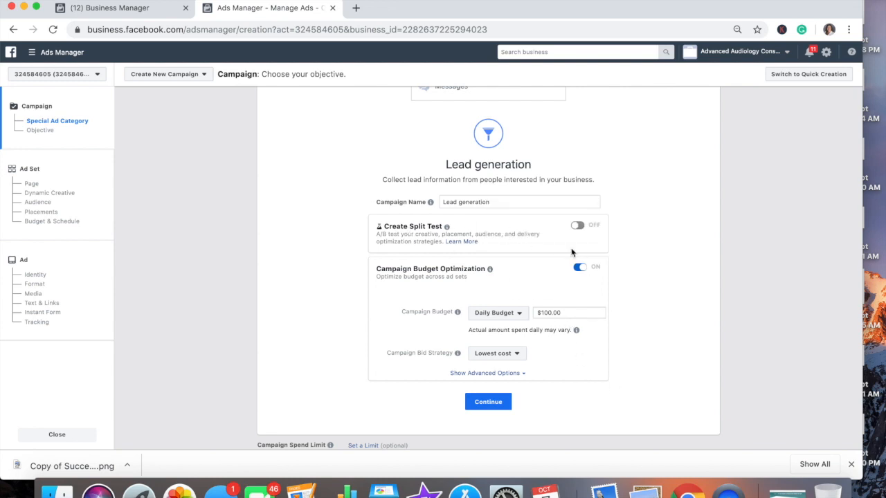
# Enable a split test with Creative as the variable and continue to the ad set step.
pyautogui.click(579, 226)
pyautogui.scroll(2, 649, 269)
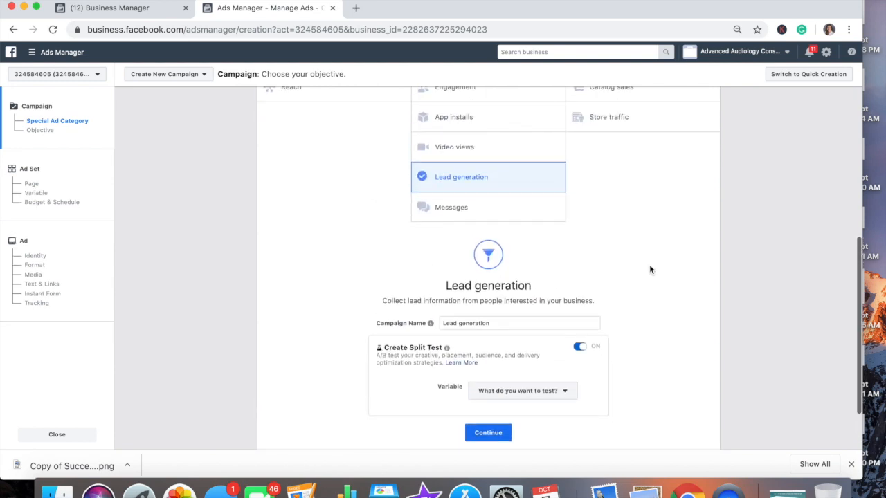
pyautogui.scroll(-2, 649, 270)
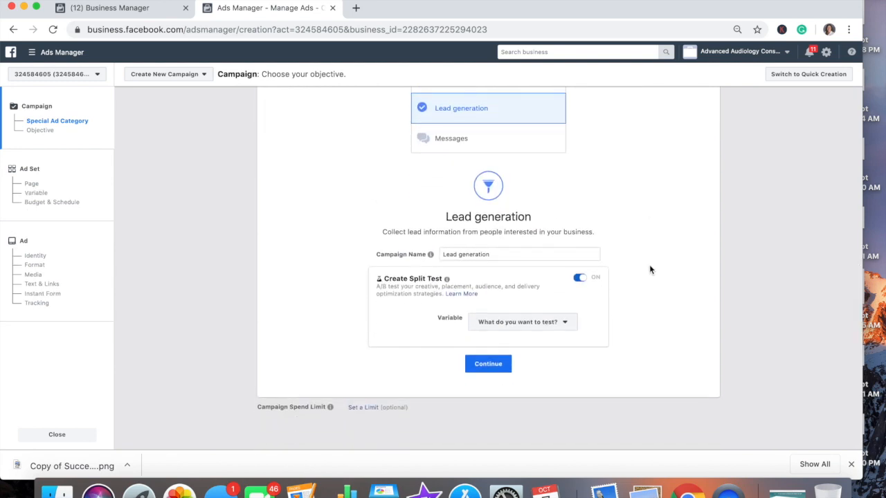
pyautogui.click(553, 321)
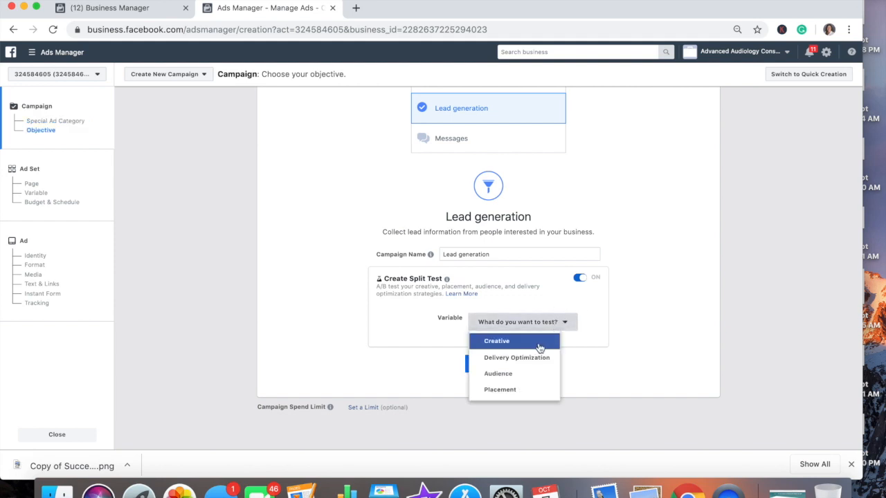
pyautogui.click(540, 342)
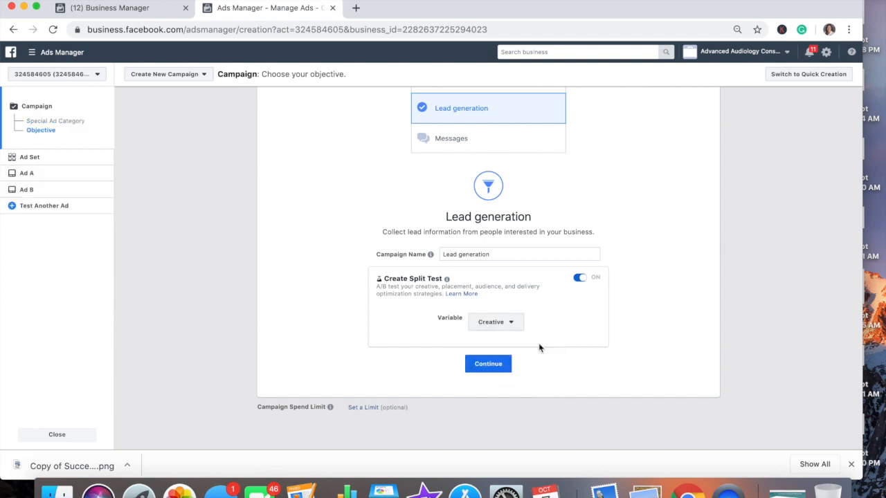
pyautogui.click(484, 367)
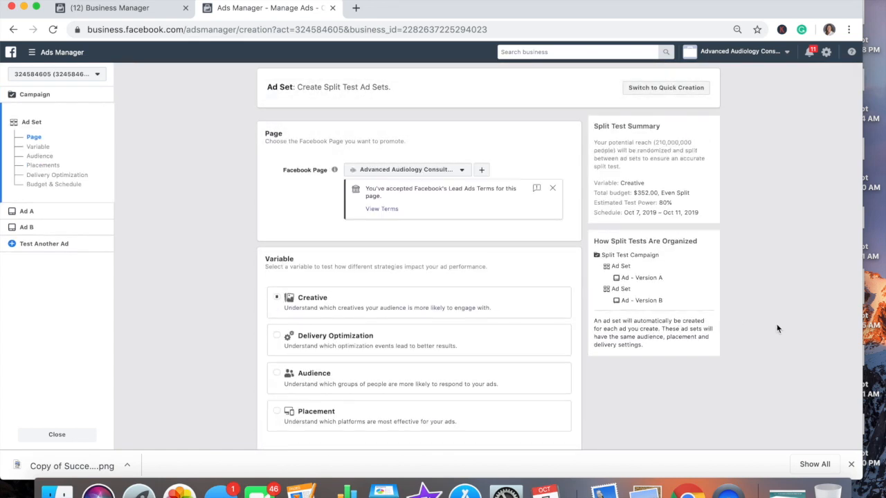
pyautogui.scroll(-1, 777, 329)
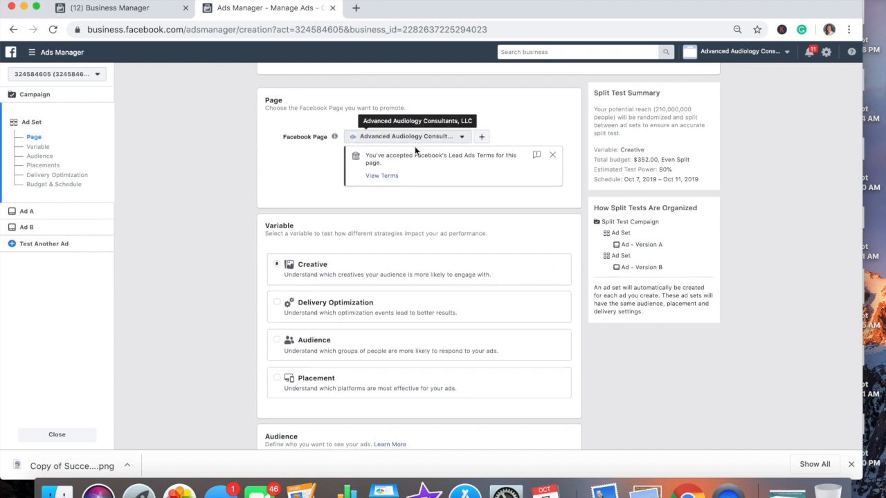
pyautogui.scroll(-5, 439, 201)
pyautogui.scroll(3, 439, 203)
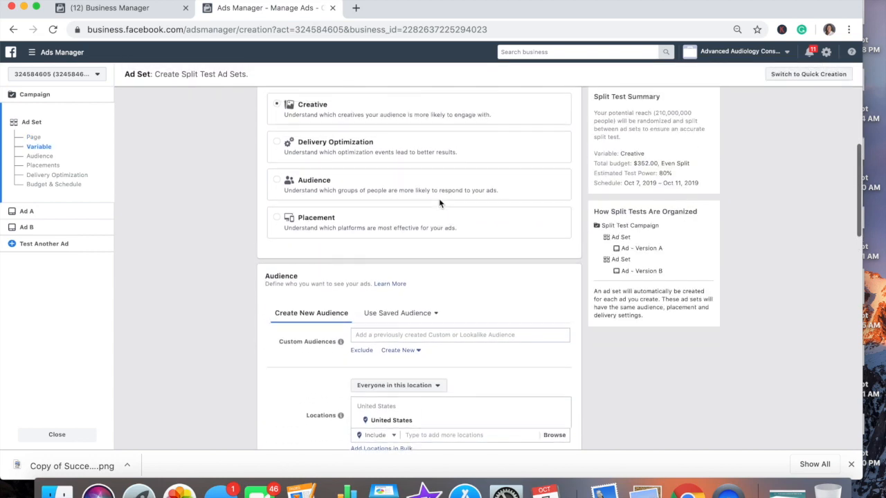
pyautogui.scroll(-2, 358, 167)
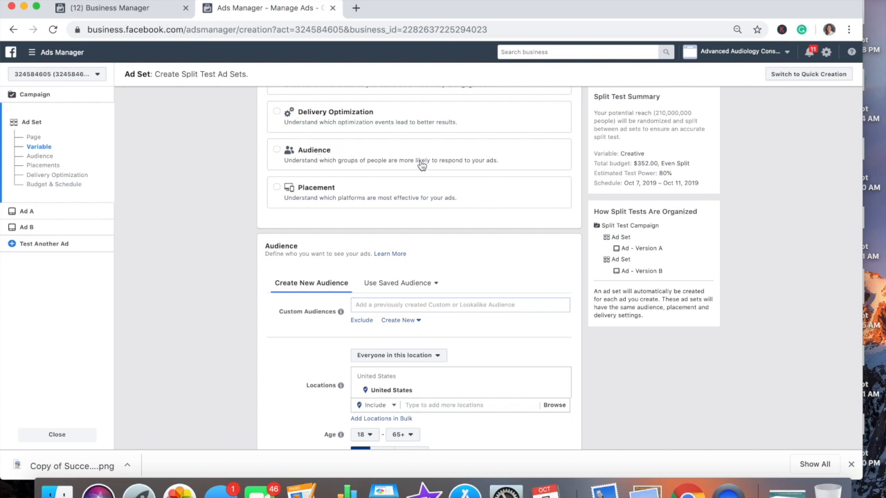
pyautogui.scroll(-5, 478, 198)
pyautogui.scroll(5, 479, 199)
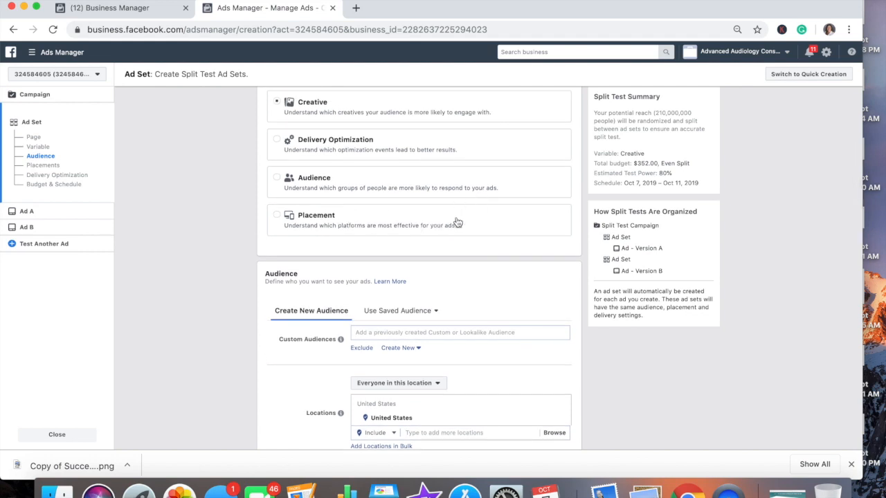
pyautogui.scroll(-6, 457, 221)
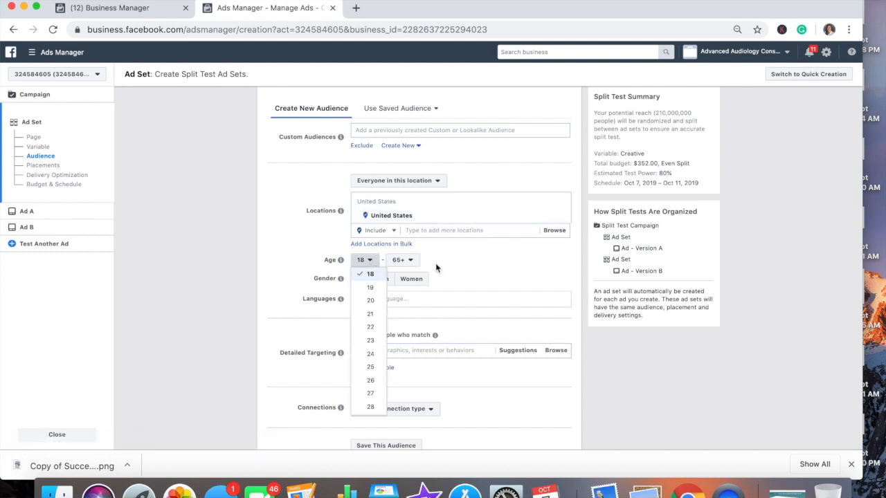
# Apply the saved 'Super Audience' (Downers Grove +10 mi, ages 45–65+) to the ad sets.
pyautogui.click(463, 270)
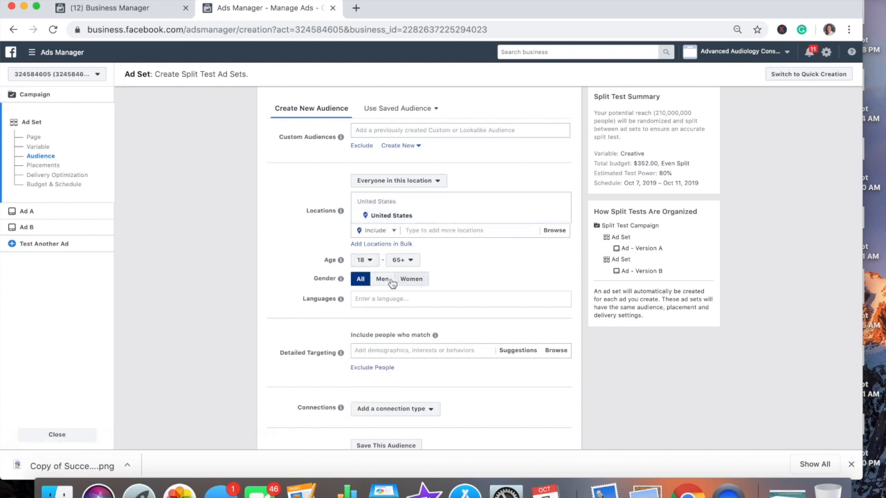
pyautogui.click(419, 110)
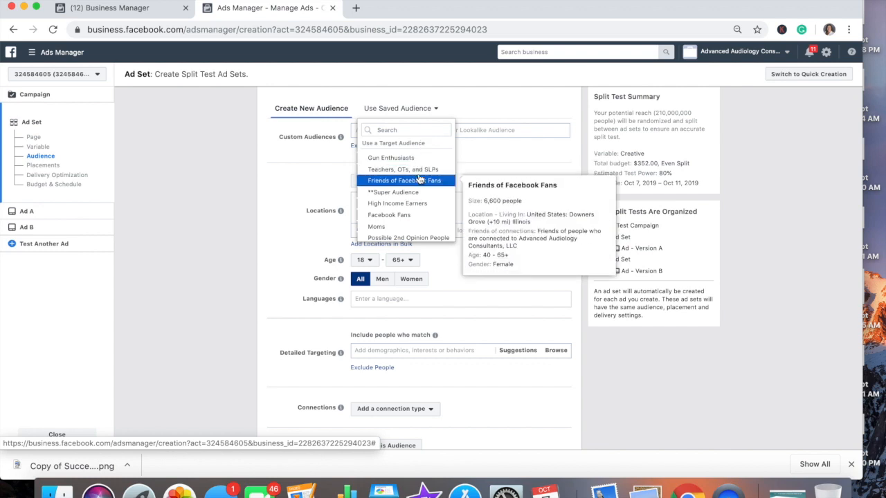
pyautogui.scroll(-1, 420, 173)
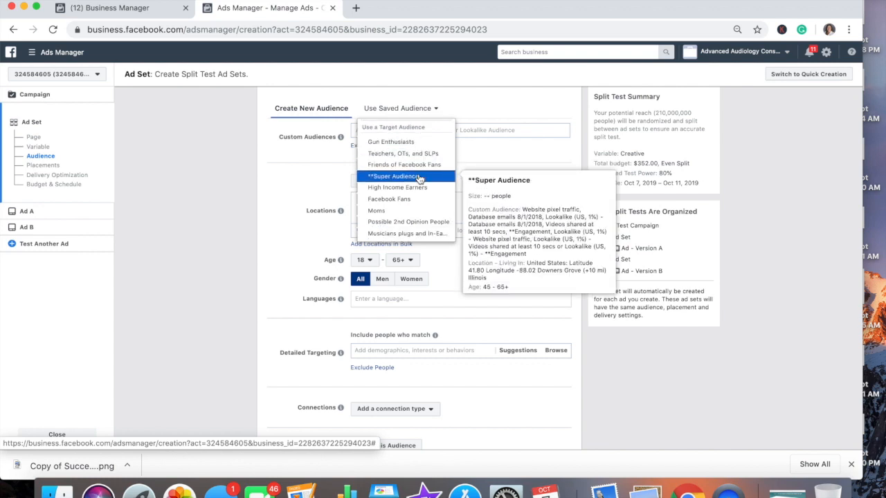
pyautogui.click(419, 177)
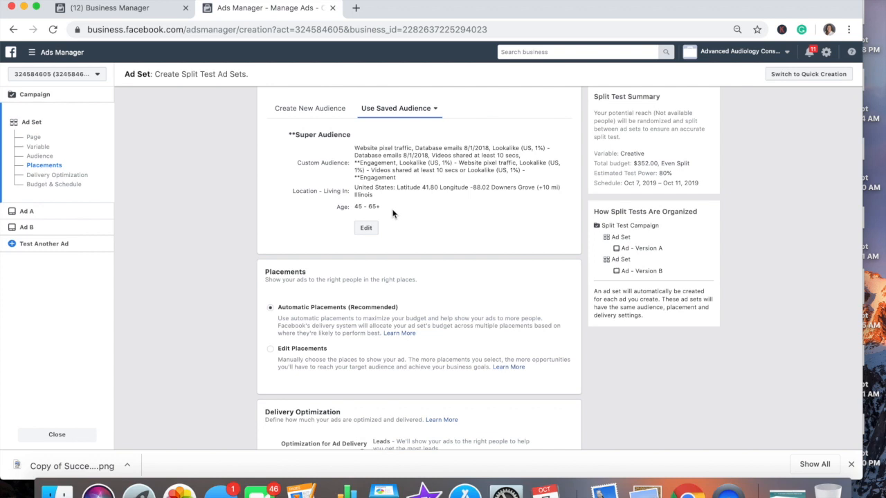
pyautogui.scroll(-5, 459, 297)
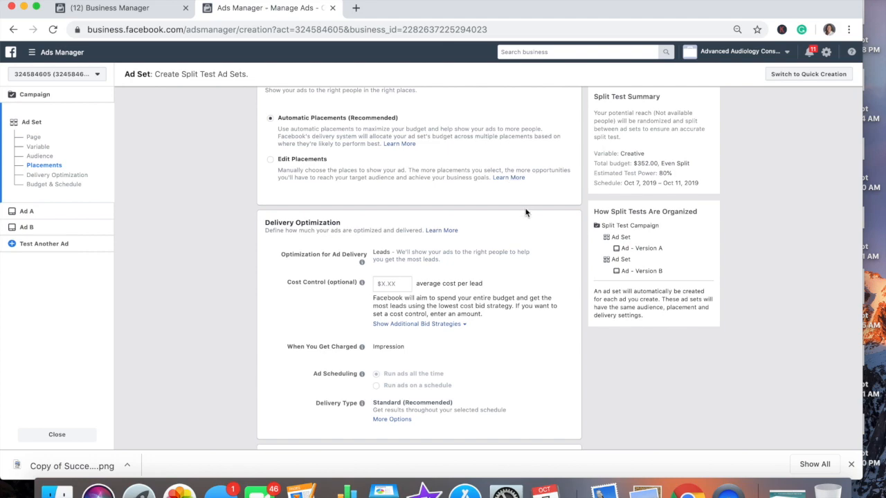
pyautogui.scroll(-2, 528, 222)
pyautogui.scroll(-3, 529, 222)
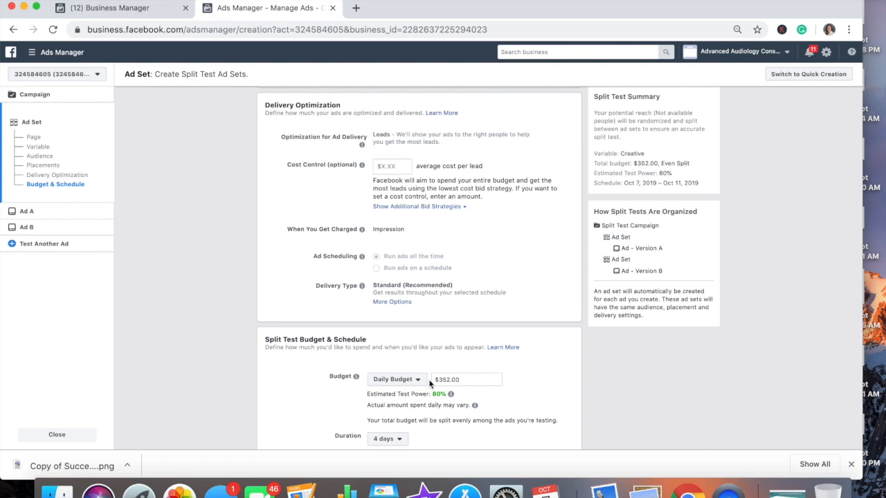
# Change the split test's daily budget from $352 to $50.00.
pyautogui.moveTo(452, 380); pyautogui.dragTo(435, 377)
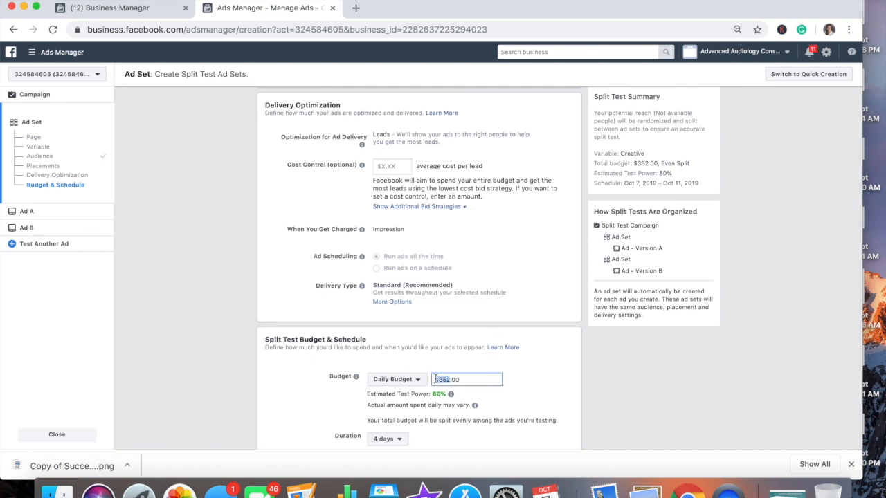
pyautogui.write('10')
pyautogui.scroll(-1, 525, 397)
pyautogui.scroll(1, 525, 397)
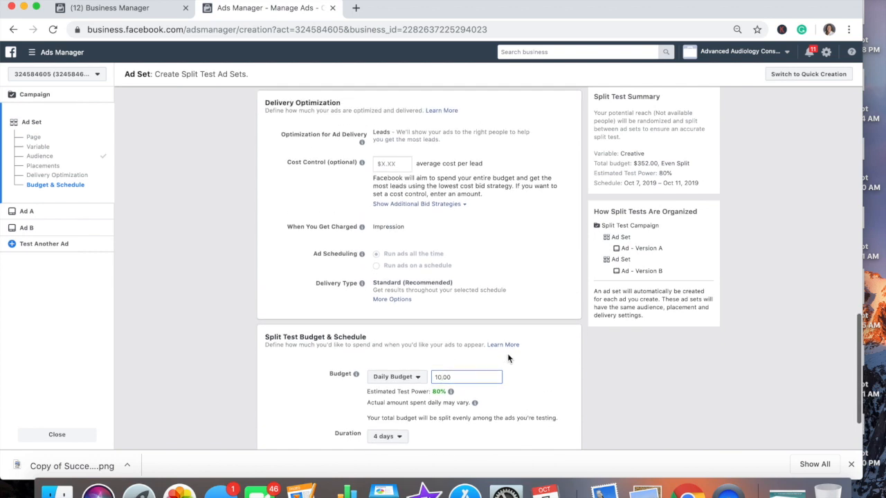
pyautogui.click(508, 289)
pyautogui.scroll(-1, 466, 223)
pyautogui.scroll(-2, 466, 223)
pyautogui.scroll(2, 466, 222)
pyautogui.scroll(-1, 466, 222)
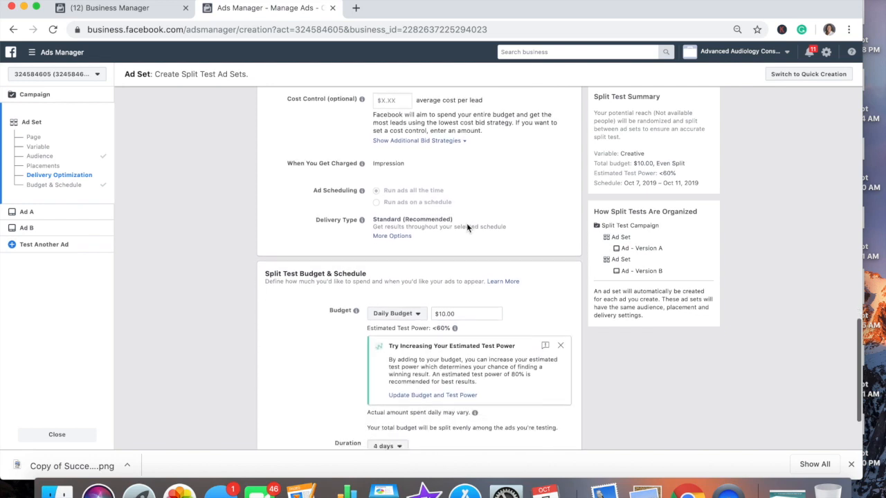
pyautogui.scroll(-3, 466, 223)
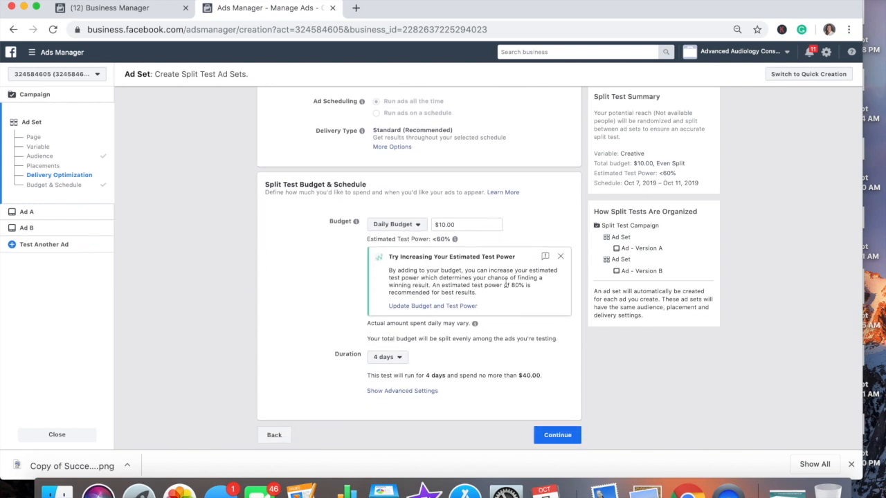
pyautogui.click(444, 223)
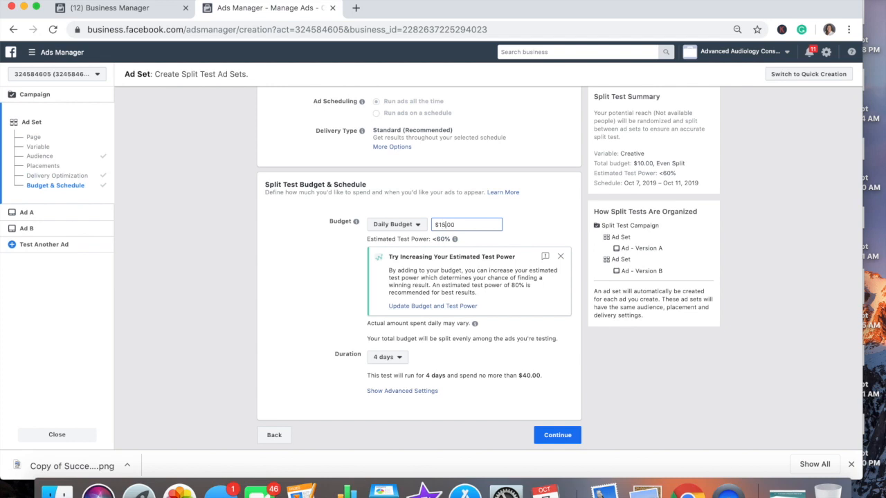
pyautogui.press('BackSpace')
pyautogui.press('BackSpace')
pyautogui.write('50')
pyautogui.click(507, 285)
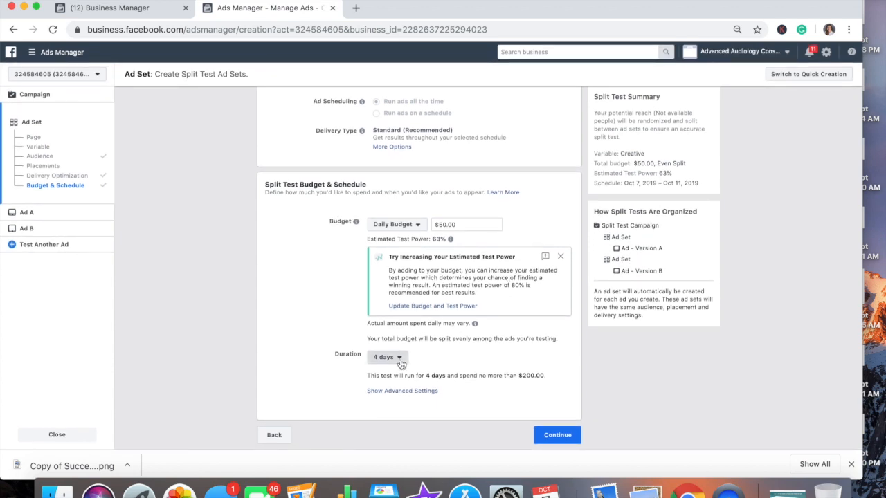
# Set the test duration to 9 days (Oct 7–16) and continue to Ad A.
pyautogui.click(400, 359)
pyautogui.click(392, 340)
pyautogui.click(558, 437)
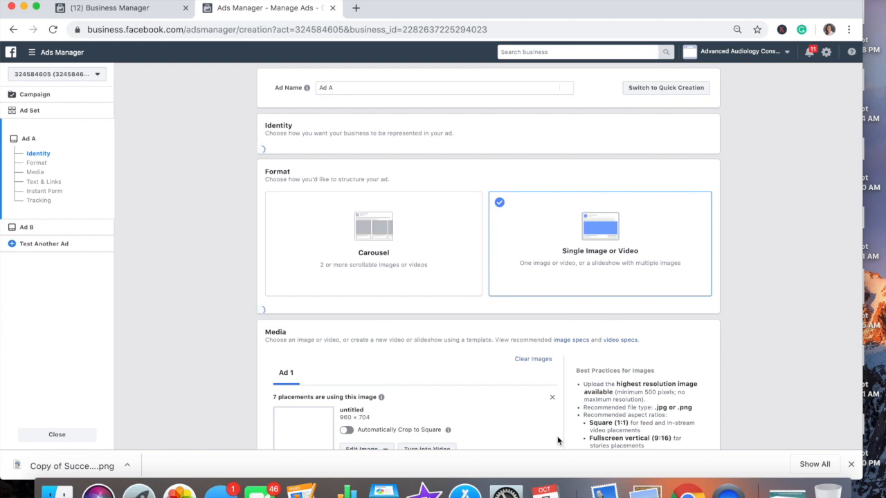
# Rename Ad A to 'October Lead Ad' and bring up the Edit Image options under Media.
pyautogui.tripleClick(317, 87)
pyautogui.write('Oc')
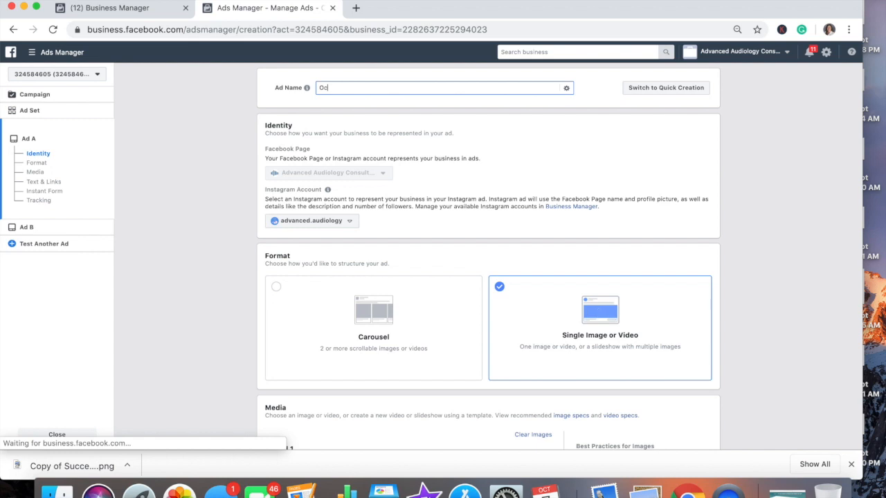
pyautogui.write('tober Lead Ad')
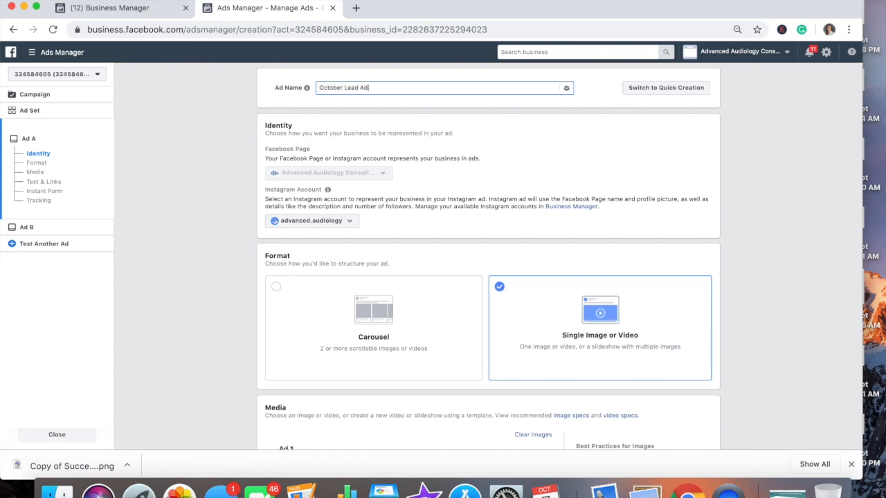
pyautogui.scroll(-2, 324, 142)
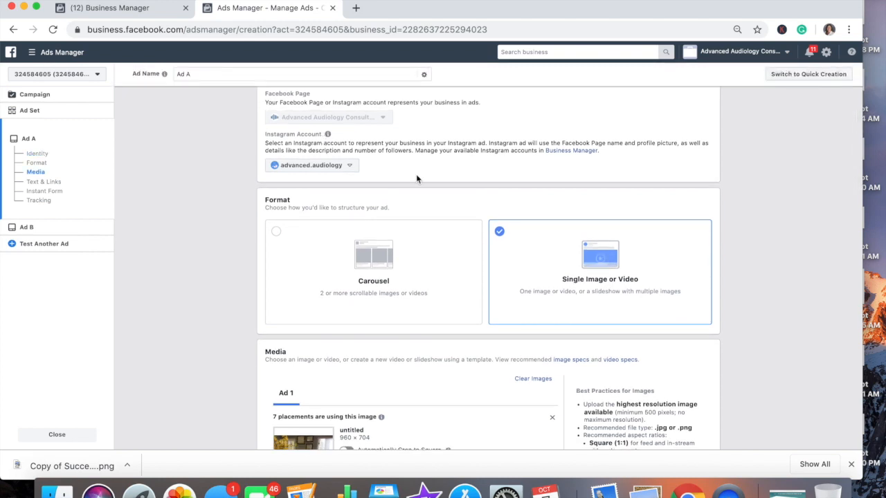
pyautogui.scroll(-5, 570, 265)
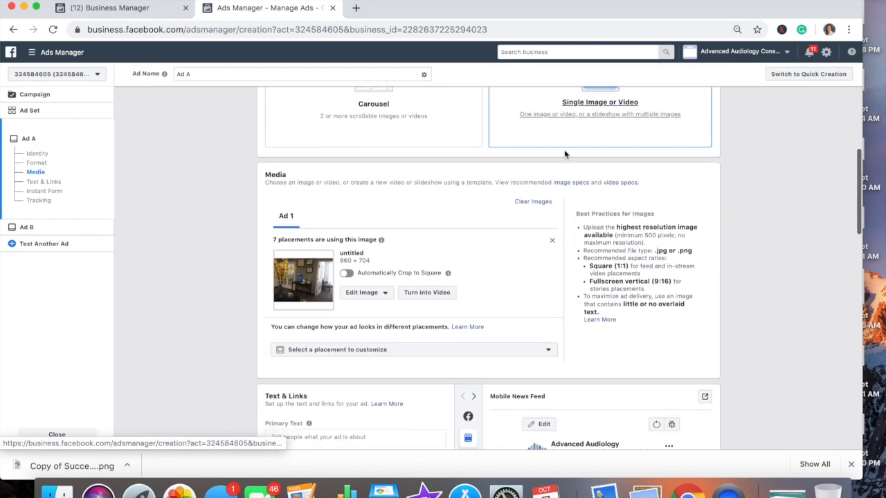
pyautogui.scroll(2, 564, 156)
pyautogui.scroll(-2, 488, 272)
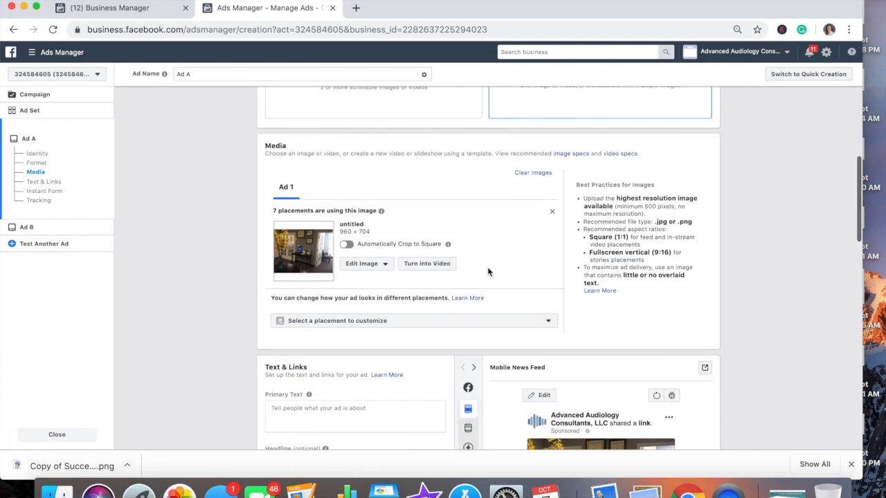
pyautogui.click(360, 269)
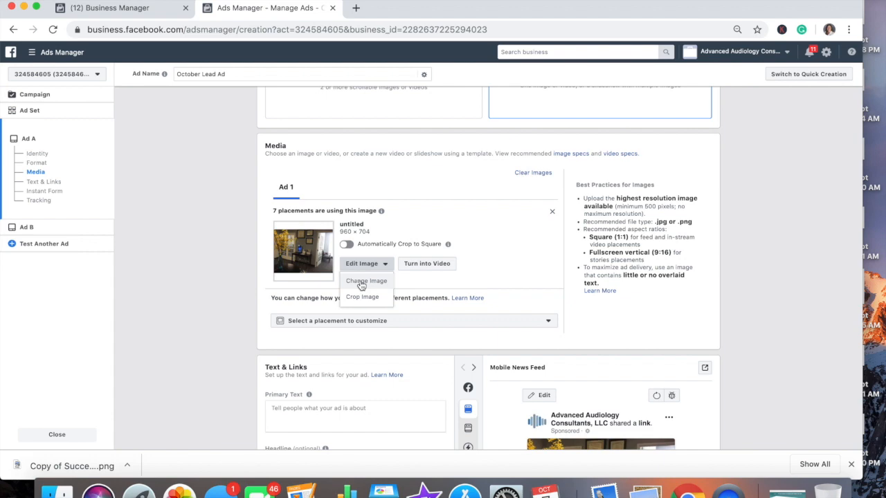
# Swap Ad A's image for IMG_7176.JPG from the Image Assets library.
pyautogui.click(361, 283)
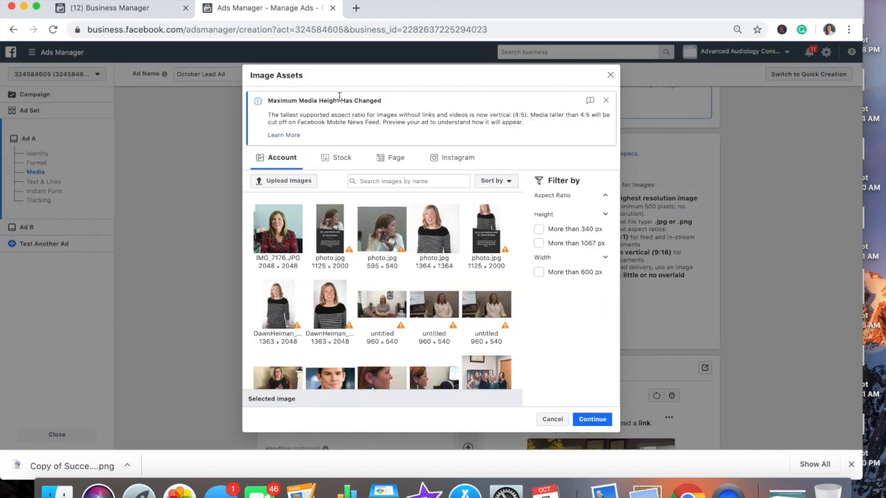
pyautogui.scroll(-1, 358, 245)
pyautogui.scroll(1, 358, 245)
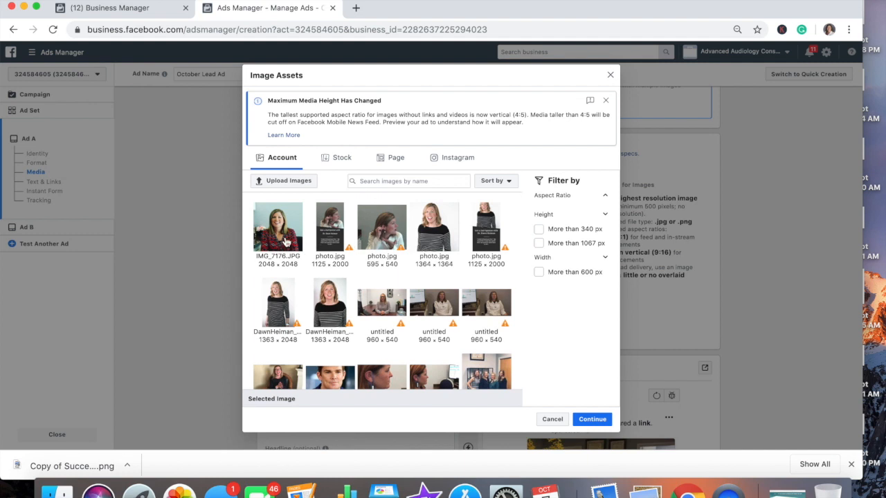
pyautogui.click(286, 240)
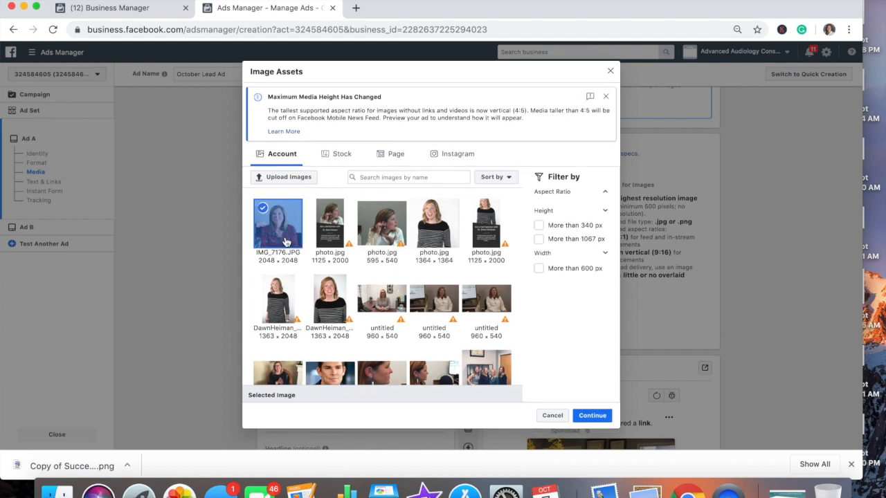
pyautogui.click(391, 239)
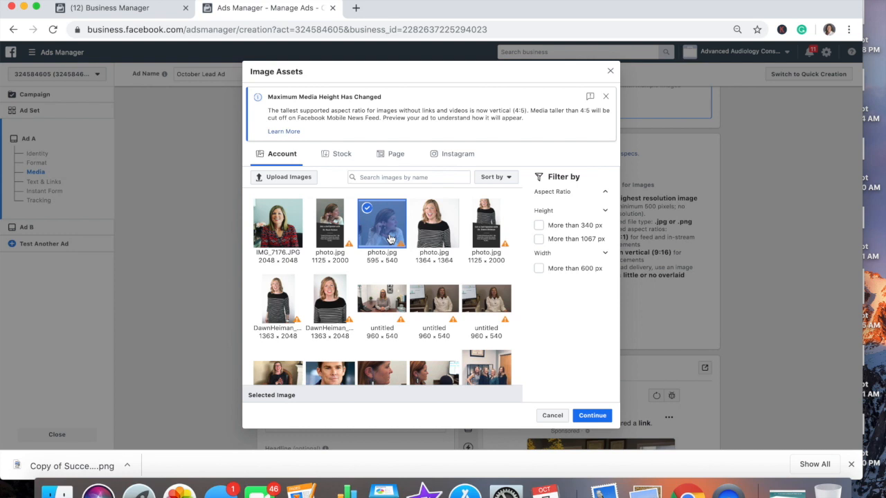
pyautogui.click(278, 248)
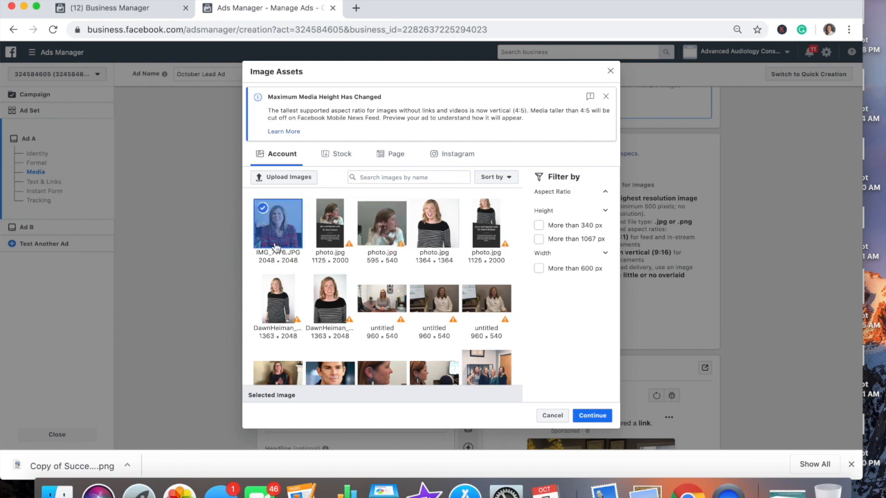
pyautogui.click(588, 418)
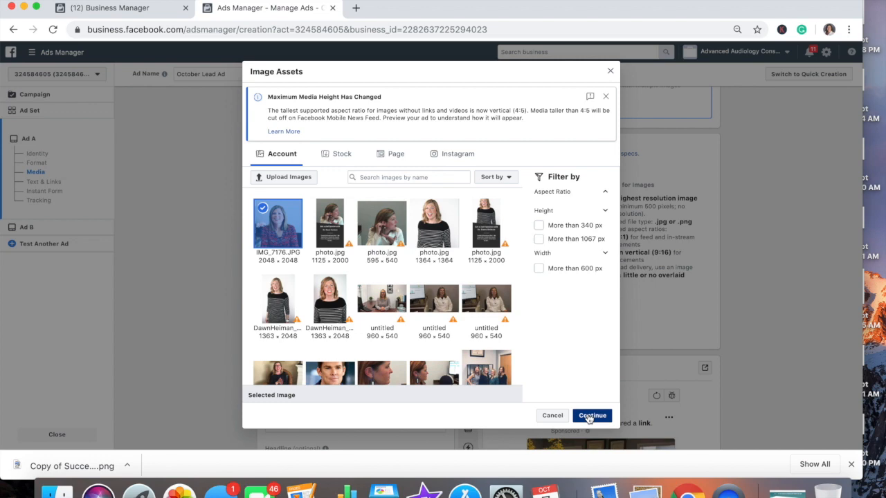
pyautogui.scroll(-1, 588, 419)
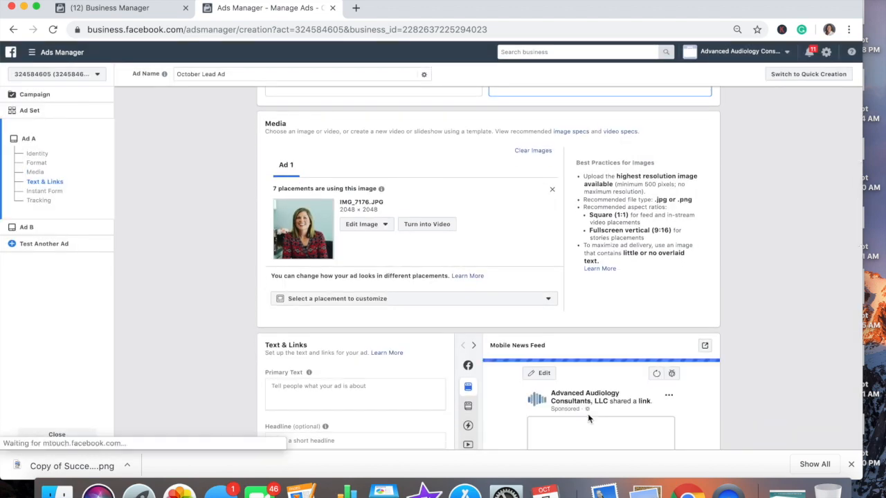
# Write primary text inviting people struggling with background noise to trial new hearing technology and complete a survey.
pyautogui.scroll(-5, 588, 418)
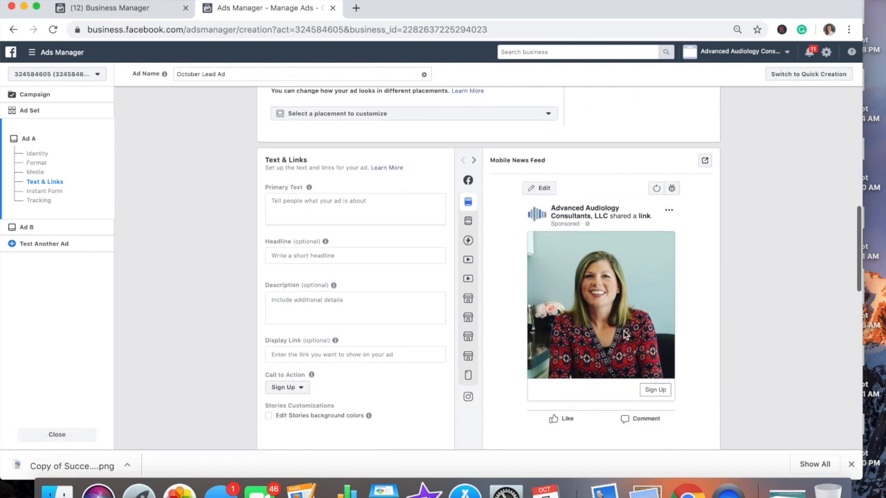
pyautogui.scroll(3, 622, 321)
pyautogui.click(396, 304)
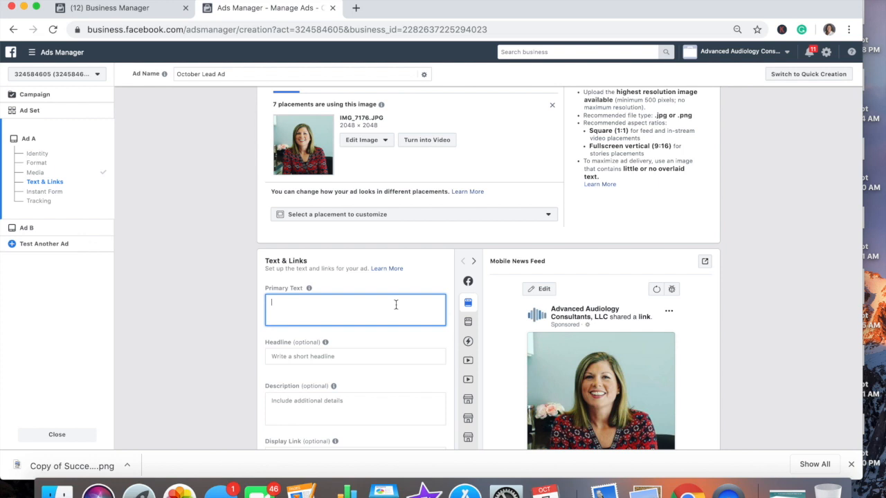
pyautogui.write('Test')
pyautogui.press('BackSpace')
pyautogui.press('BackSpace')
pyautogui.press('BackSpace')
pyautogui.press('BackSpace')
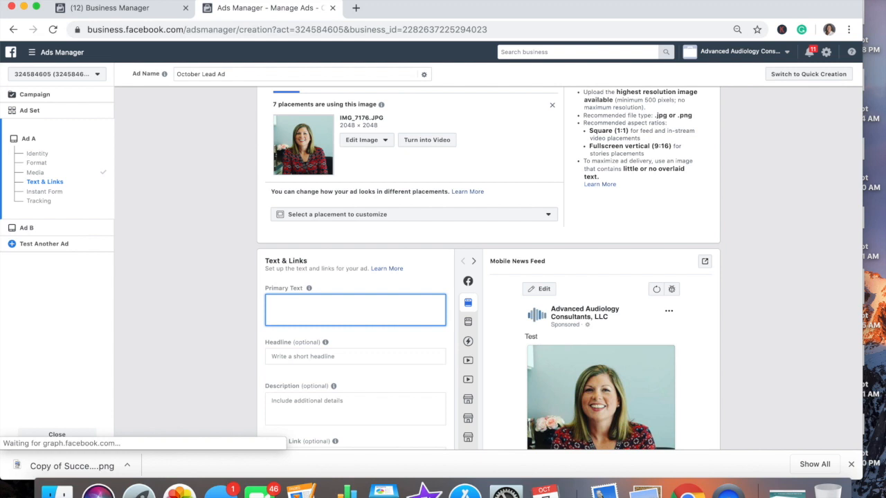
pyautogui.write('We are seeki')
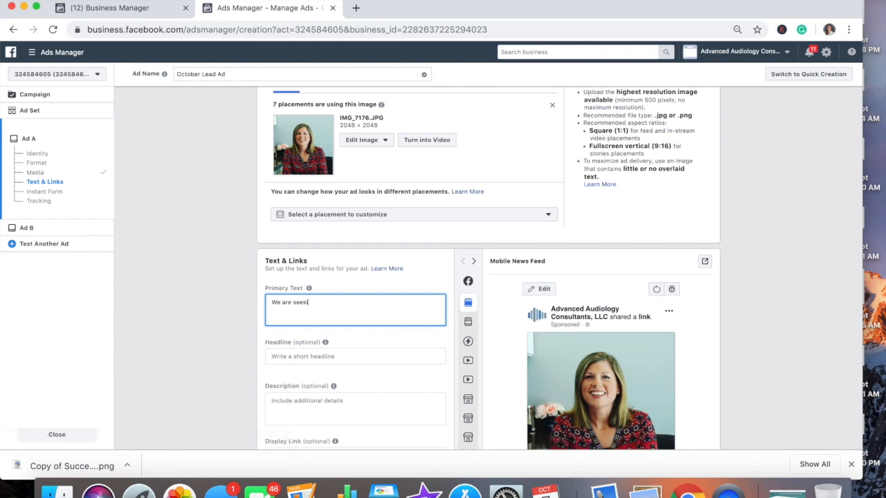
pyautogui.write('ng people who are having diffiultes')
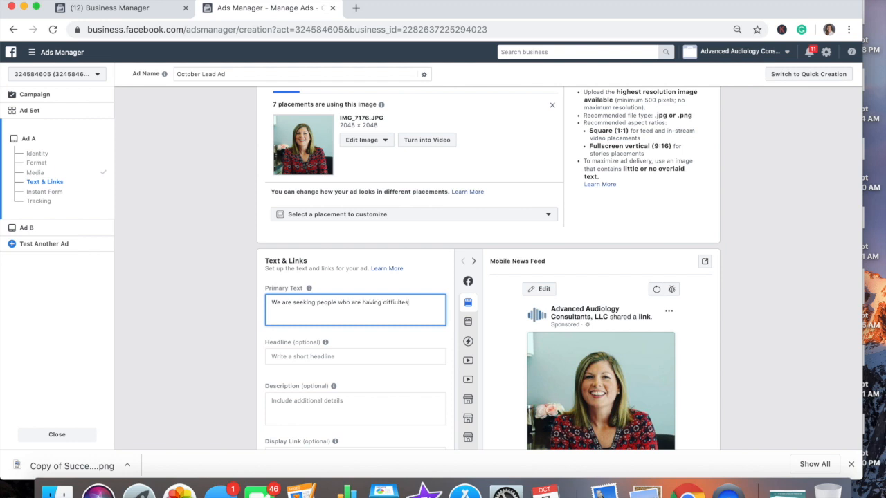
pyautogui.press('BackSpace')
pyautogui.press('BackSpace')
pyautogui.press('BackSpace')
pyautogui.press('BackSpace')
pyautogui.press('BackSpace')
pyautogui.write('culties')
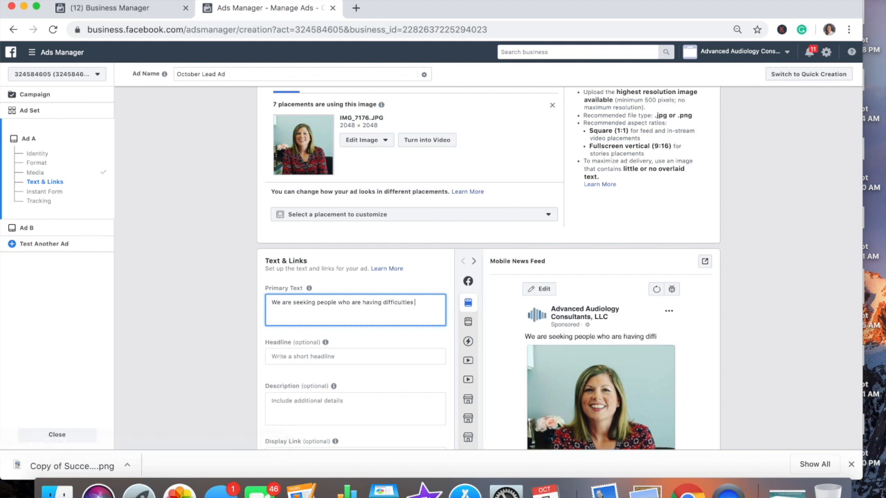
pyautogui.write(' underst')
pyautogui.write('g in background noise.  Try the latest')
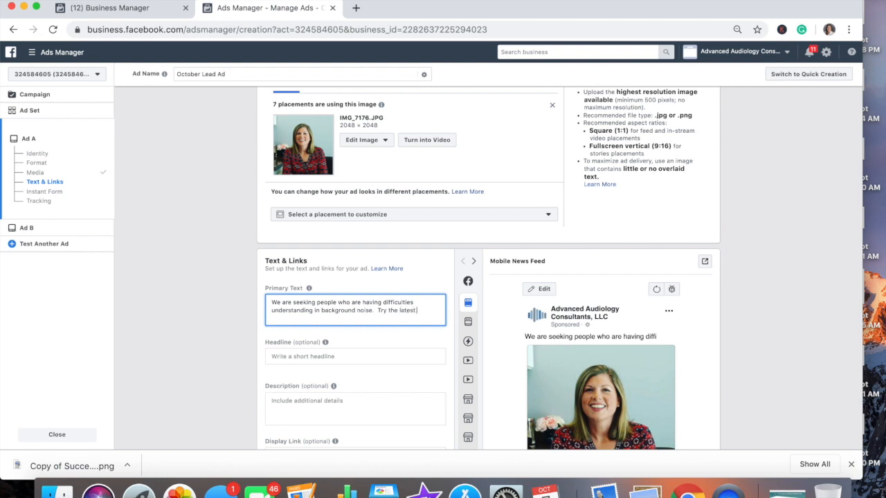
pyautogui.write(' hearing test')
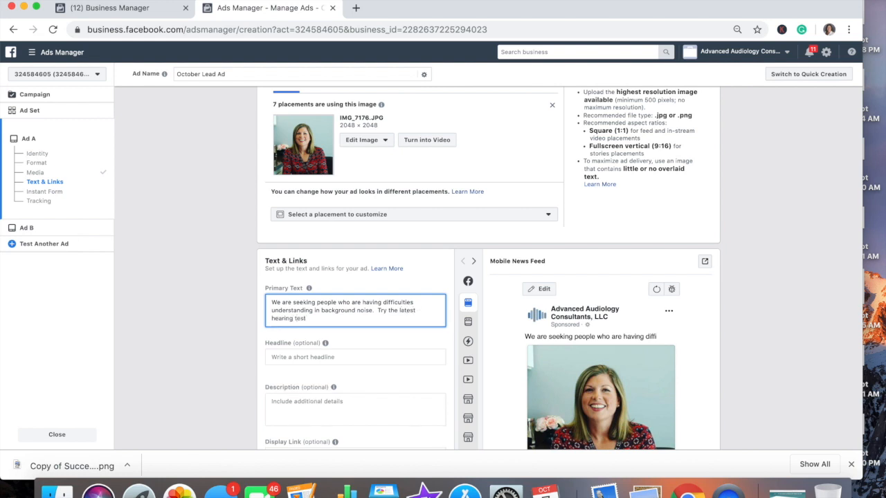
pyautogui.press('BackSpace')
pyautogui.press('BackSpace')
pyautogui.write('chnology for a few day')
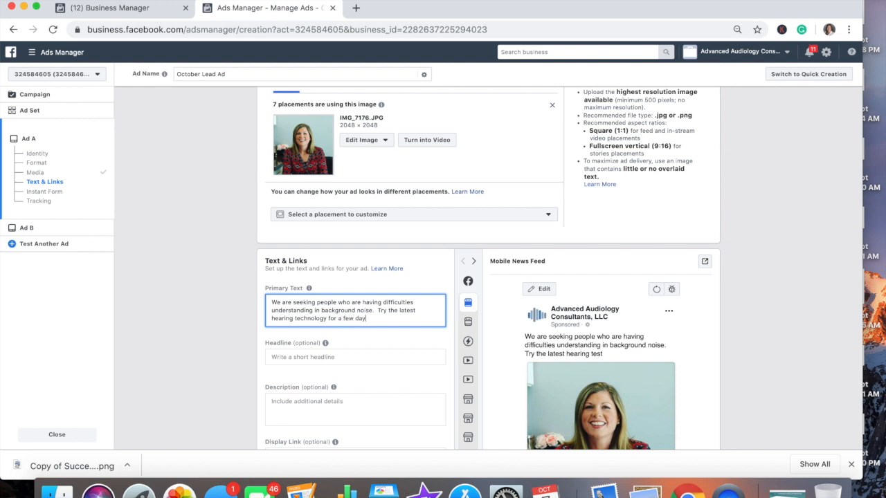
pyautogui.write('s and all we as')
pyautogui.write('k is you comple')
pyautogui.write('te a survey at the end.')
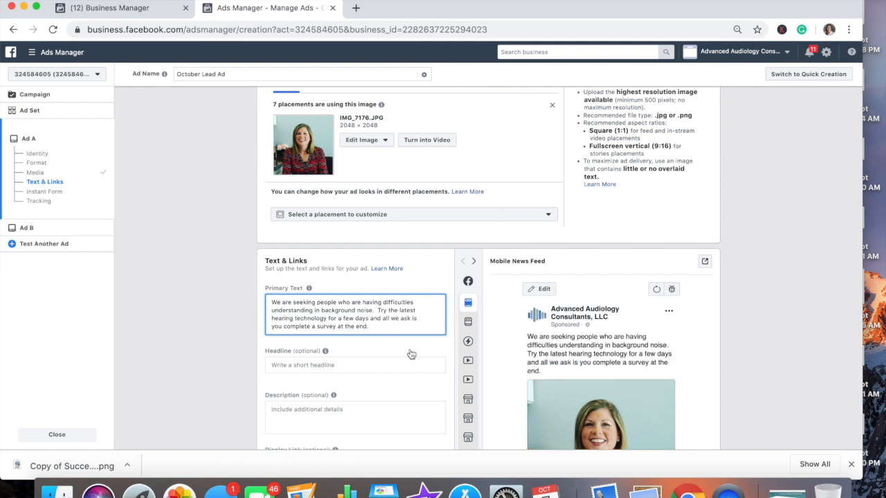
pyautogui.click(393, 368)
# Change the headline to '[doctor's name] invites locals to test the latest'.
pyautogui.write('Hearing')
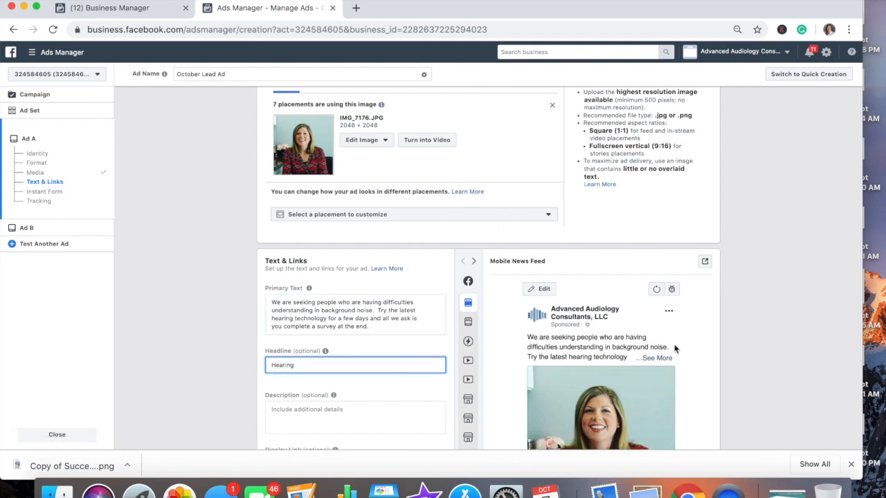
pyautogui.scroll(-5, 677, 349)
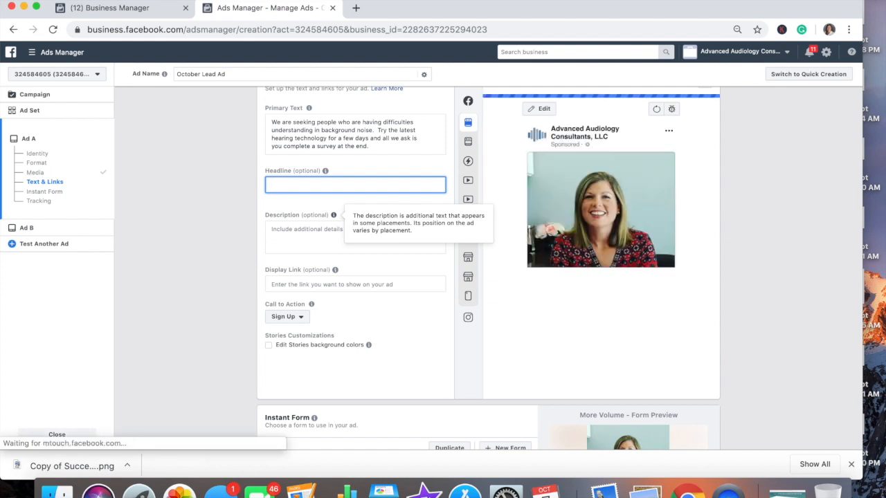
pyautogui.write('Help Us')
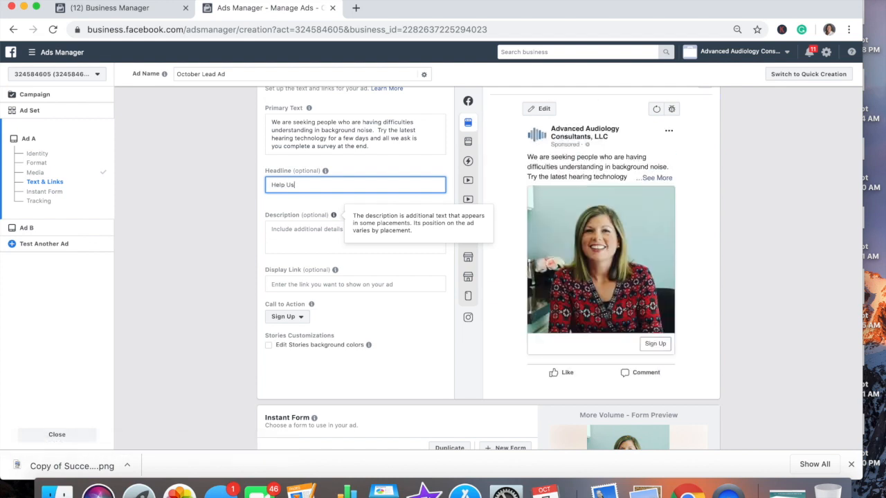
pyautogui.write(' Test the Latest Hearing Technology')
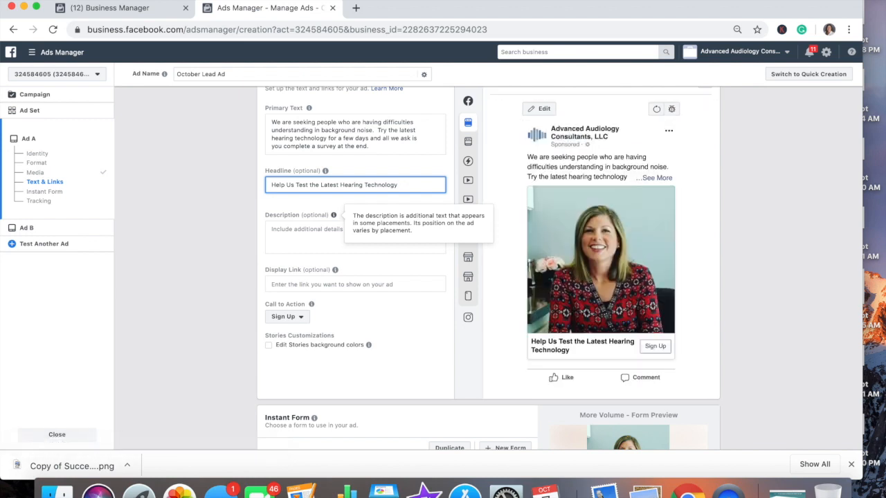
pyautogui.press('BackSpace')
pyautogui.press('BackSpace')
pyautogui.press('BackSpace')
pyautogui.press('BackSpace')
pyautogui.press('BackSpace')
pyautogui.press('BackSpace')
pyautogui.press('BackSpace')
pyautogui.press('BackSpace')
pyautogui.press('BackSpace')
pyautogui.press('BackSpace')
pyautogui.press('BackSpace')
pyautogui.press('BackSpace')
pyautogui.press('BackSpace')
pyautogui.press('BackSpace')
pyautogui.press('BackSpace')
pyautogui.press('BackSpace')
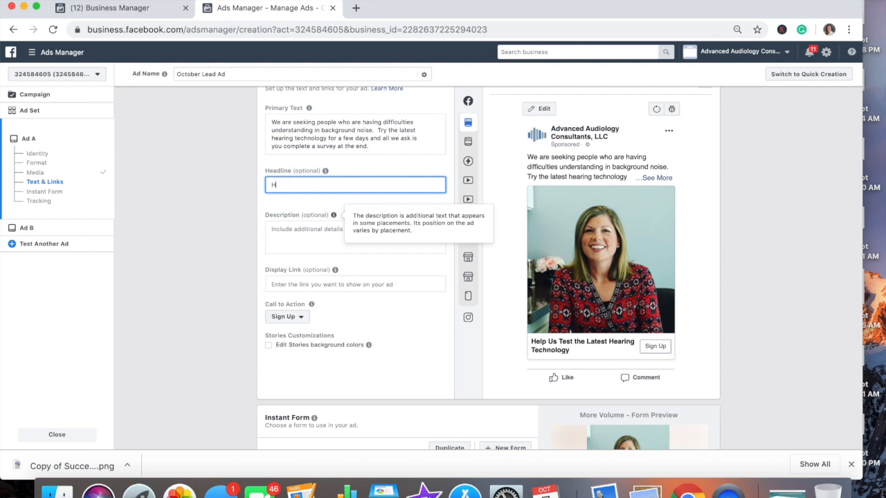
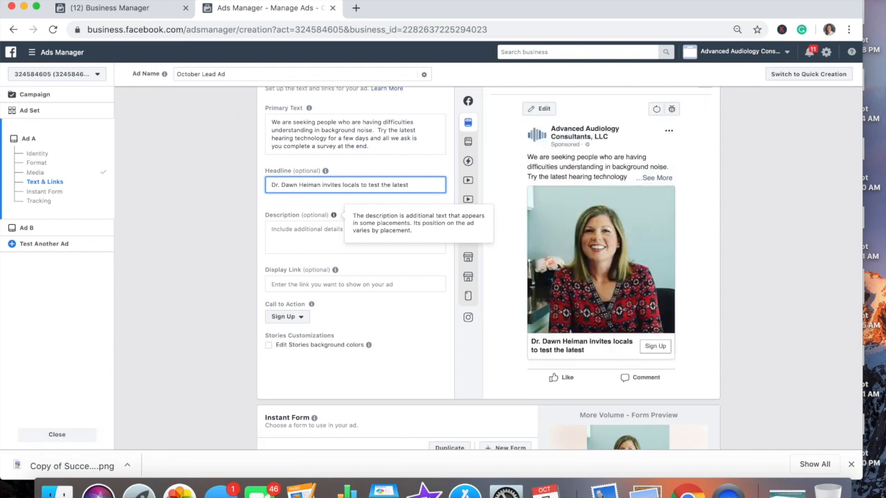
pyautogui.scroll(-2, 334, 216)
pyautogui.click(319, 221)
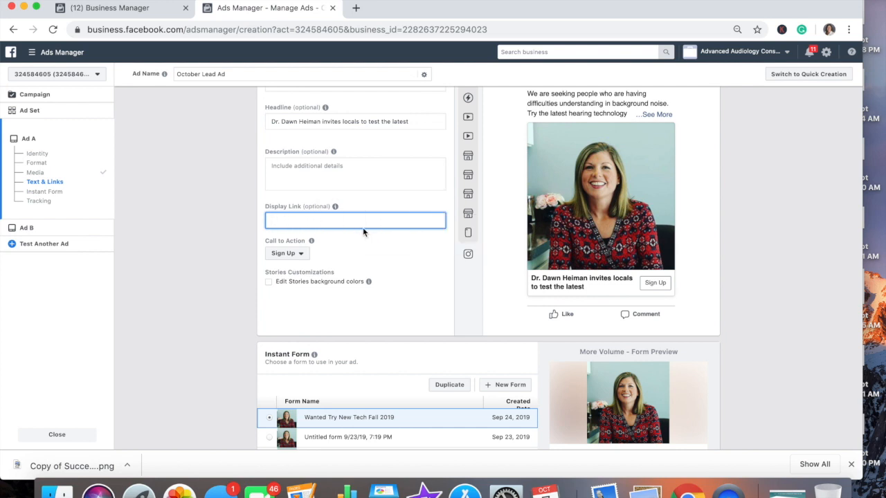
pyautogui.click(301, 256)
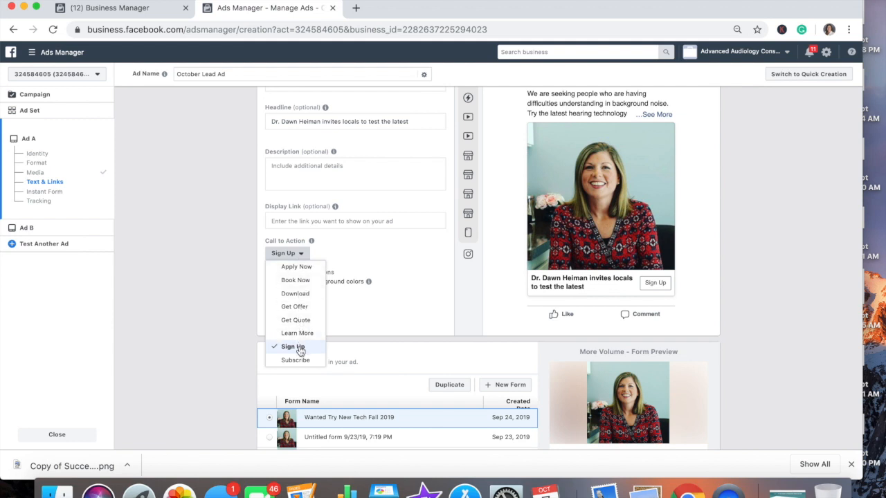
pyautogui.click(369, 316)
pyautogui.scroll(-3, 369, 316)
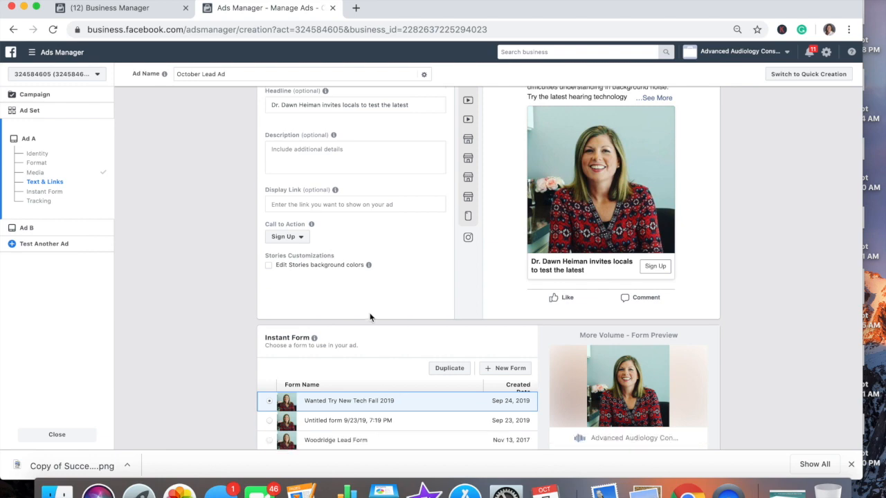
pyautogui.scroll(10, 369, 317)
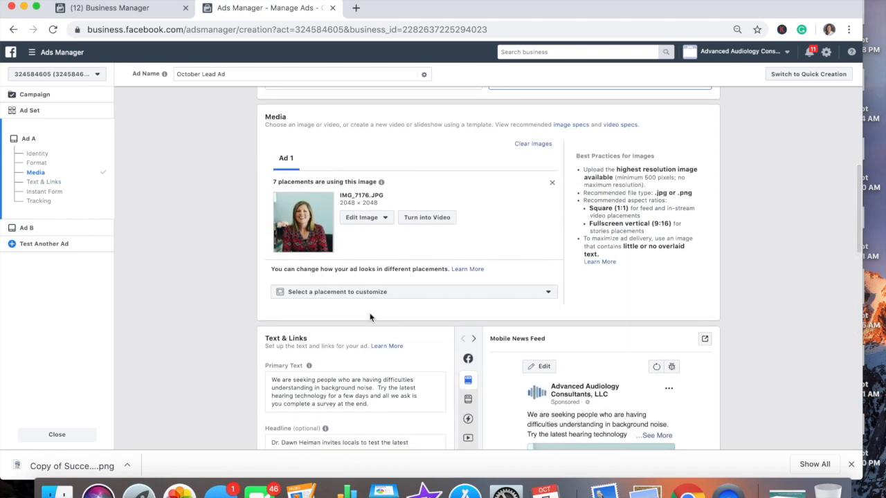
# Look over the Instant Form list and preview the untitled lead form.
pyautogui.scroll(1, 370, 316)
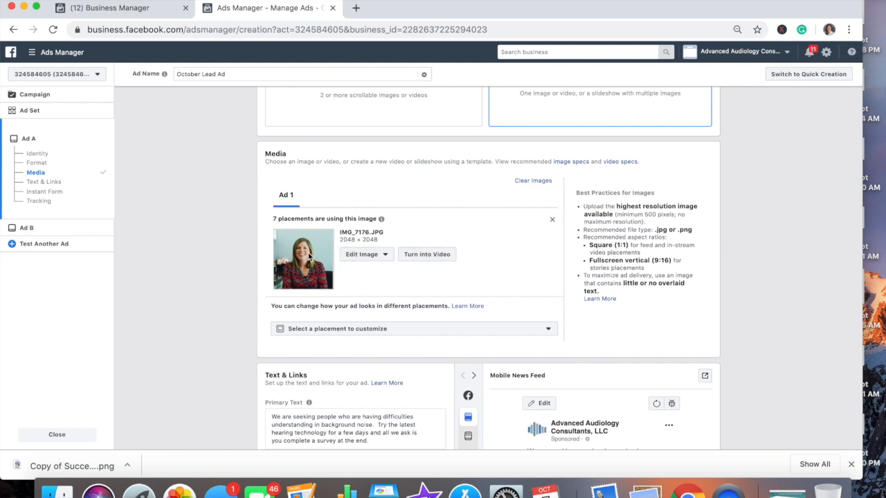
pyautogui.scroll(-3, 402, 300)
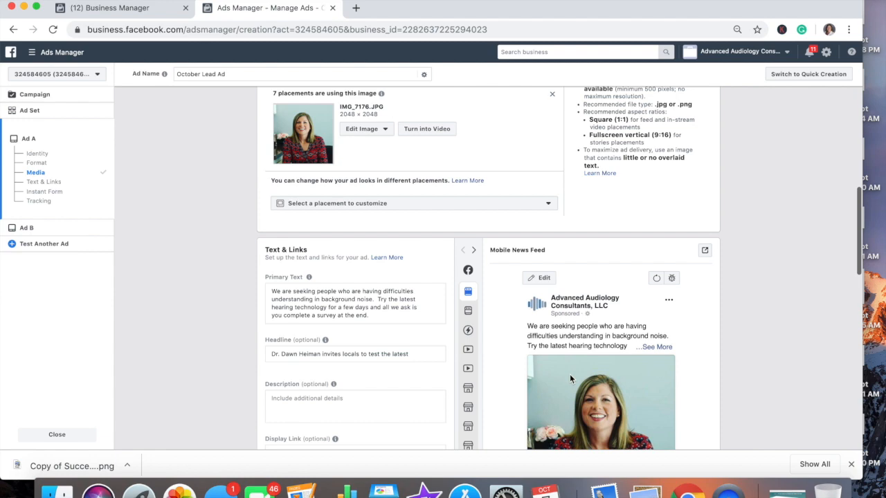
pyautogui.scroll(1, 447, 205)
pyautogui.scroll(4, 444, 200)
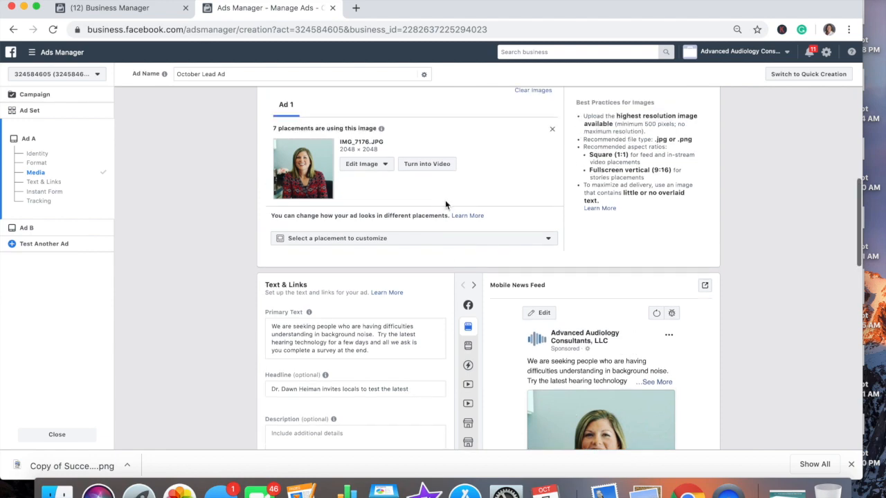
pyautogui.scroll(-2, 445, 199)
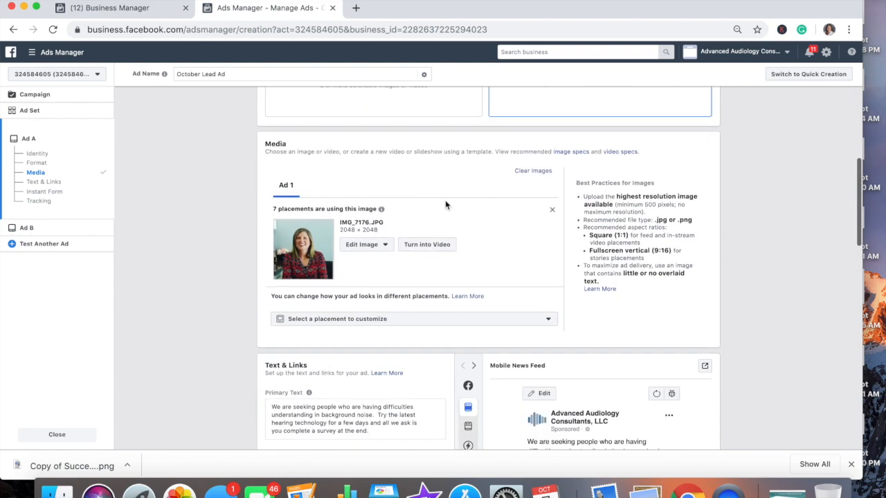
pyautogui.scroll(10, 445, 200)
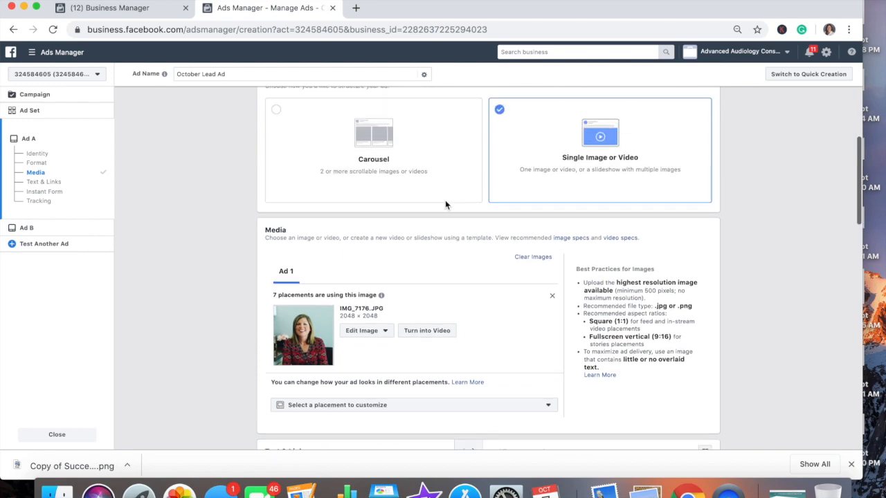
pyautogui.scroll(-20, 445, 200)
pyautogui.scroll(-4, 445, 205)
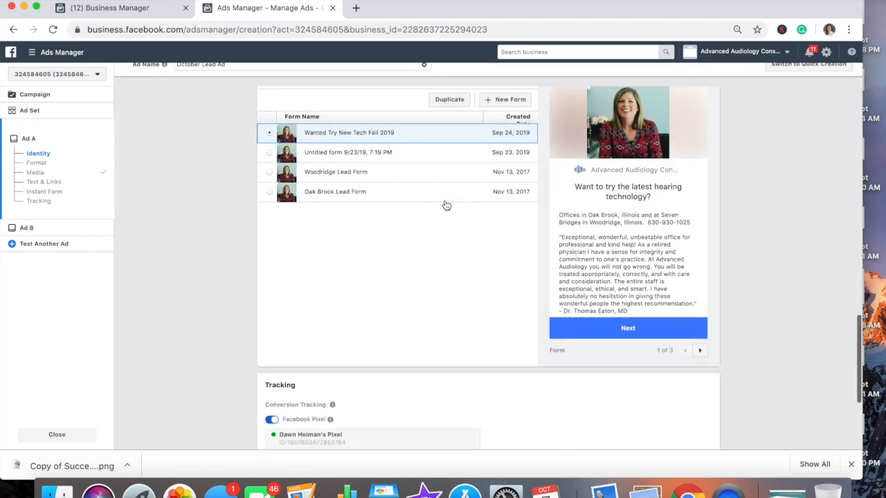
pyautogui.scroll(5, 445, 205)
pyautogui.scroll(-1, 445, 204)
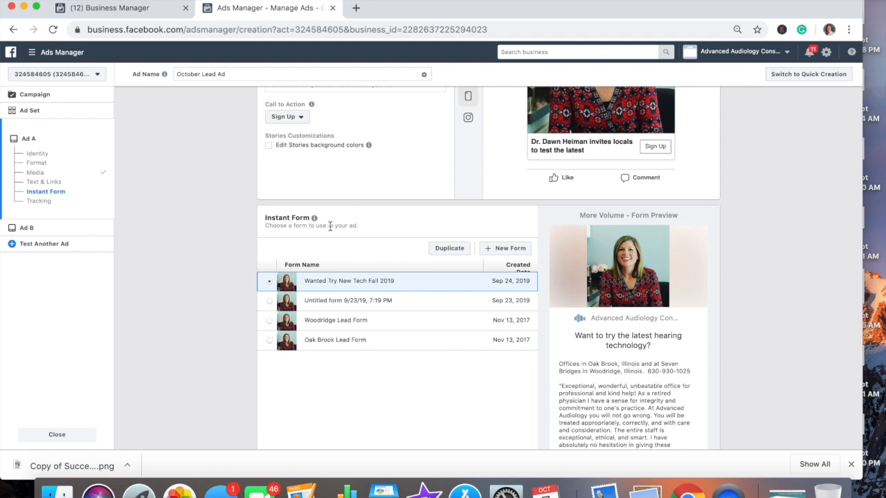
pyautogui.scroll(-1, 368, 231)
pyautogui.scroll(3, 367, 231)
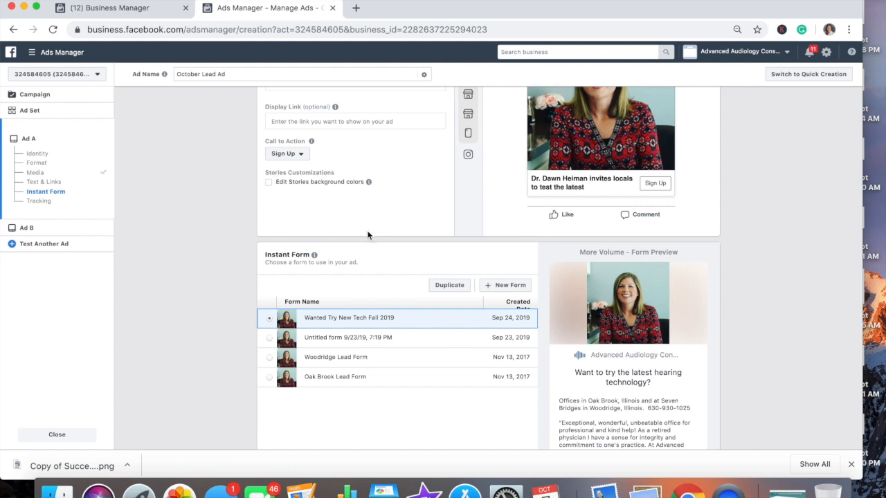
pyautogui.scroll(-4, 367, 235)
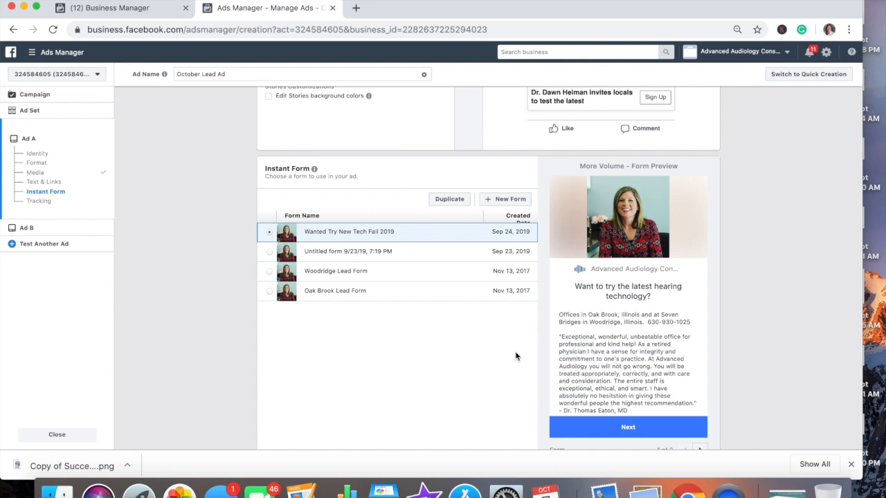
pyautogui.scroll(-2, 516, 356)
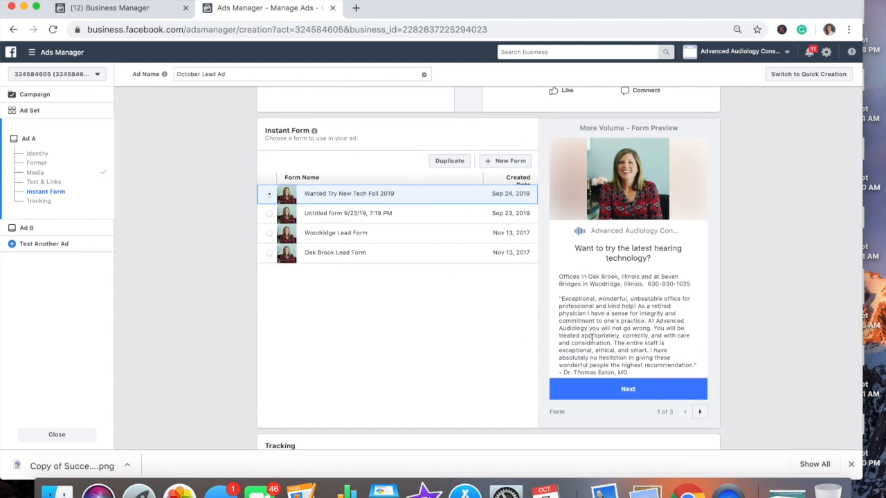
pyautogui.click(323, 215)
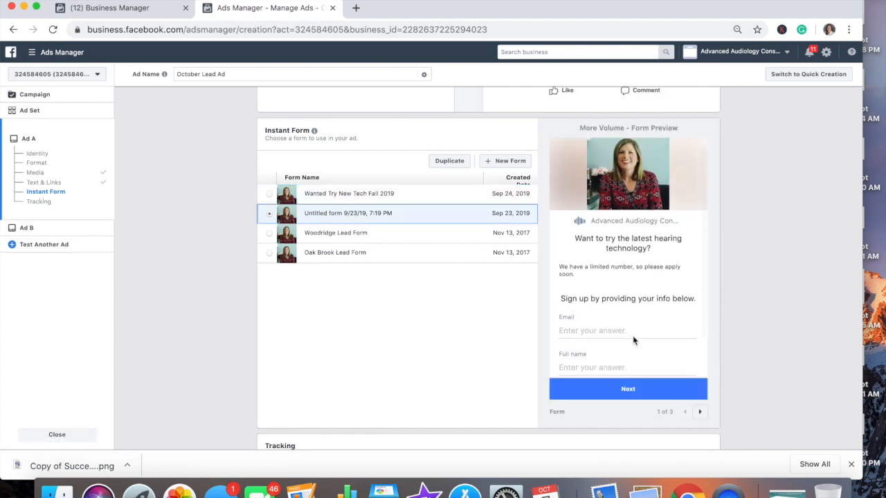
# Reselect Wanted Try New Tech Fall 2019 as the form and scroll down to Tracking.
pyautogui.scroll(-2, 632, 336)
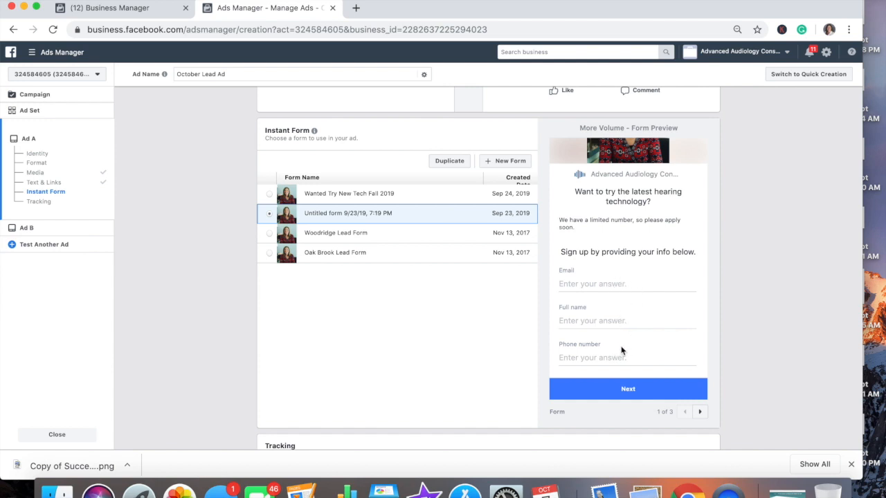
pyautogui.scroll(2, 621, 351)
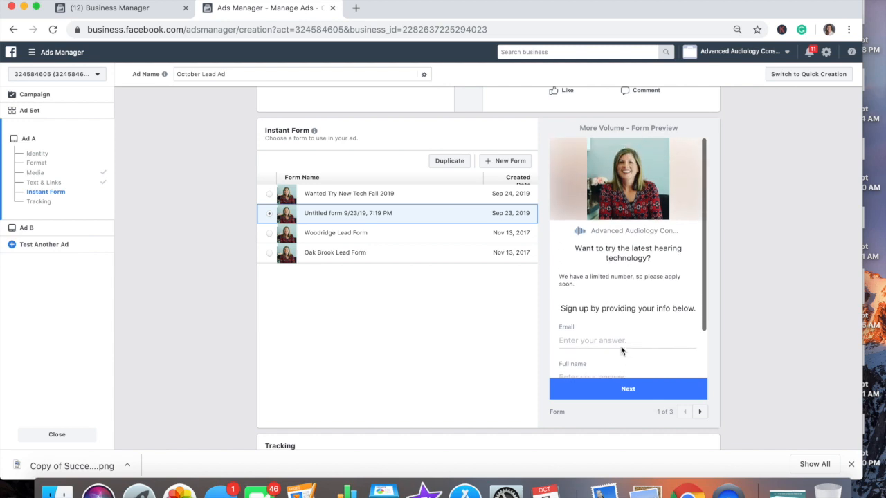
pyautogui.click(371, 195)
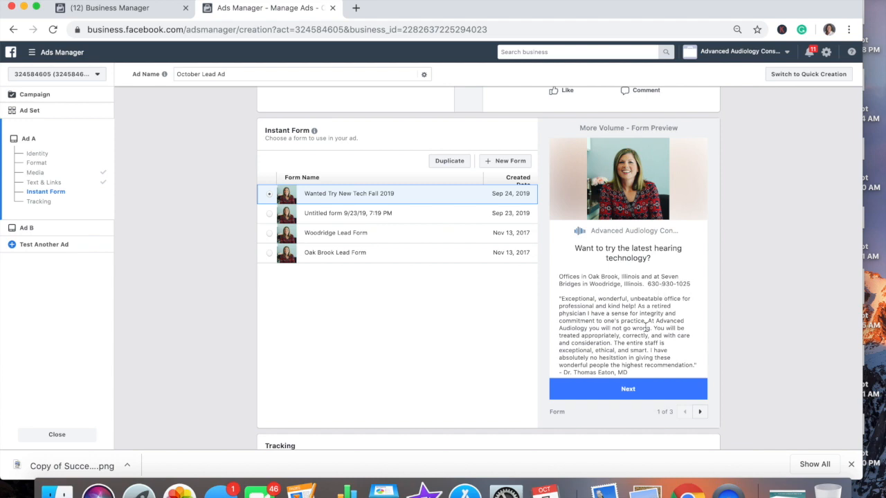
pyautogui.scroll(-2, 644, 325)
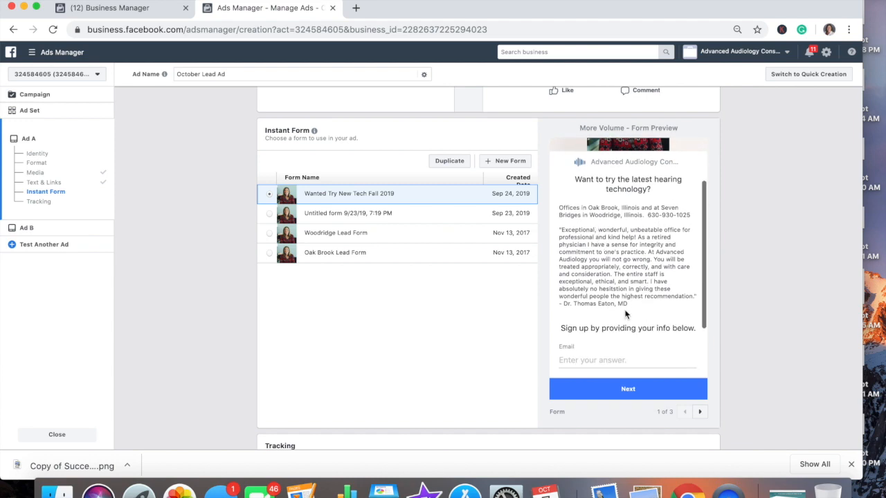
pyautogui.scroll(-2, 623, 302)
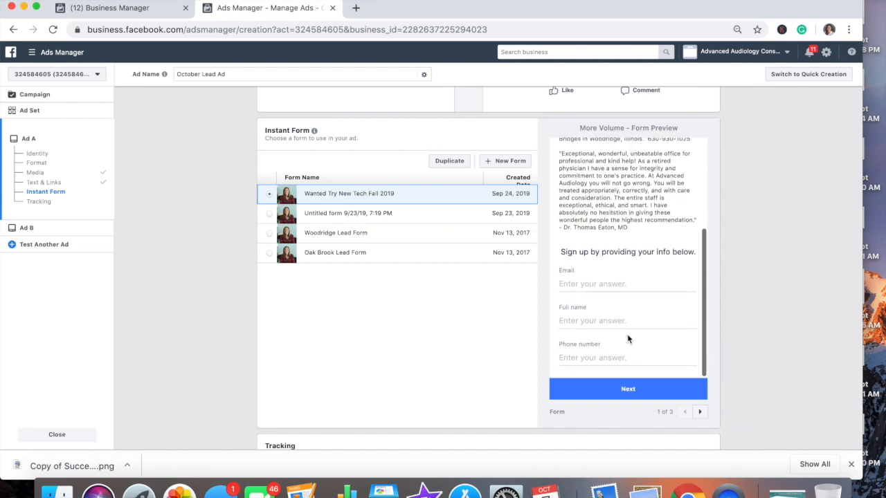
pyautogui.scroll(-5, 471, 322)
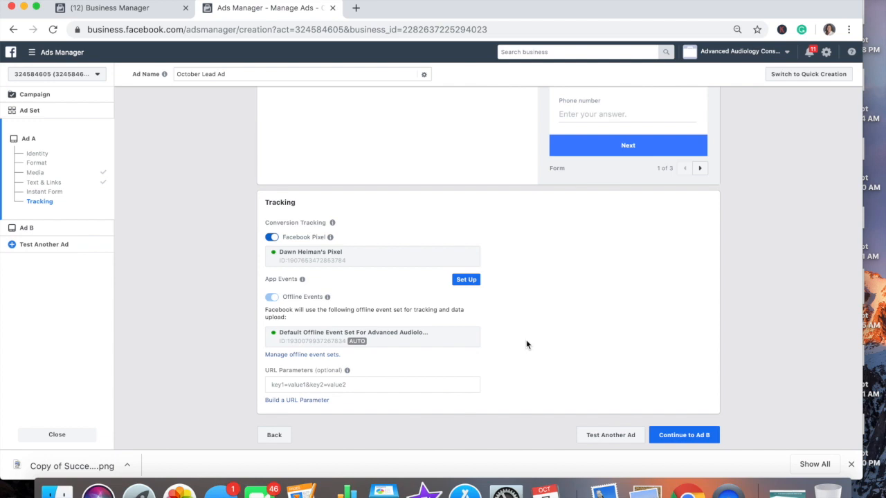
# Leave Ad A's tracking on the Facebook pixel without URL parameters and continue to Ad B.
pyautogui.scroll(3, 525, 345)
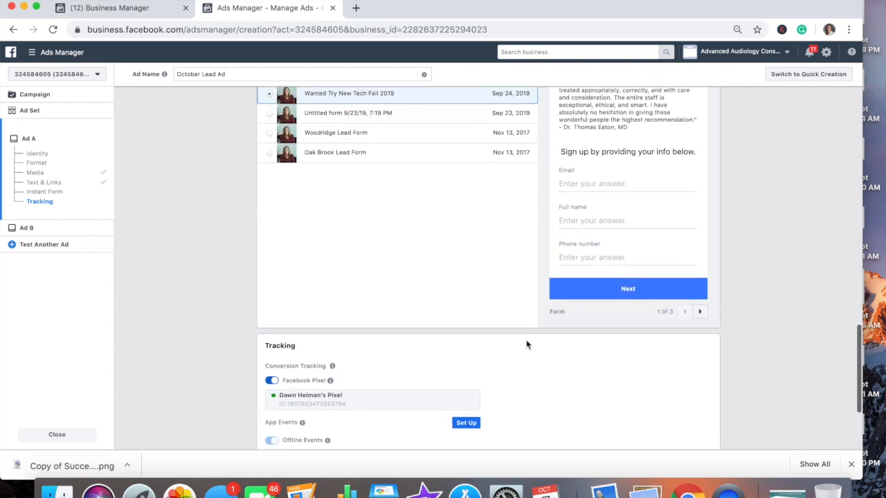
pyautogui.scroll(-3, 525, 345)
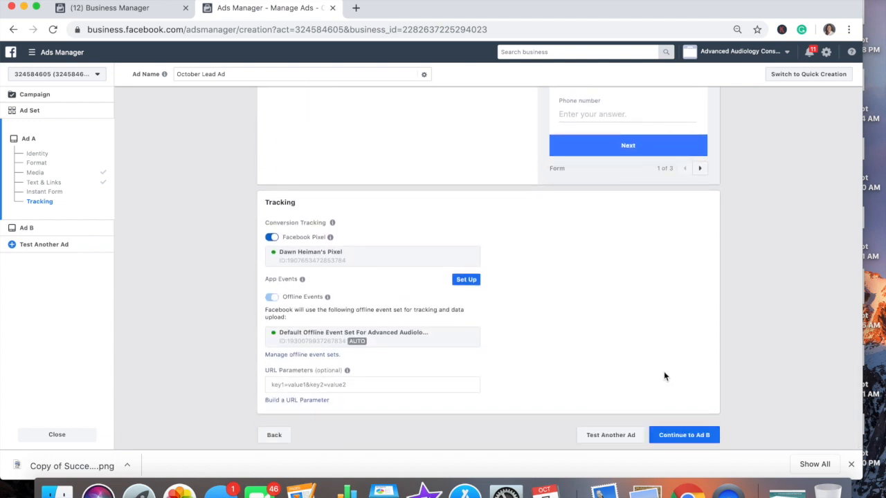
pyautogui.click(682, 435)
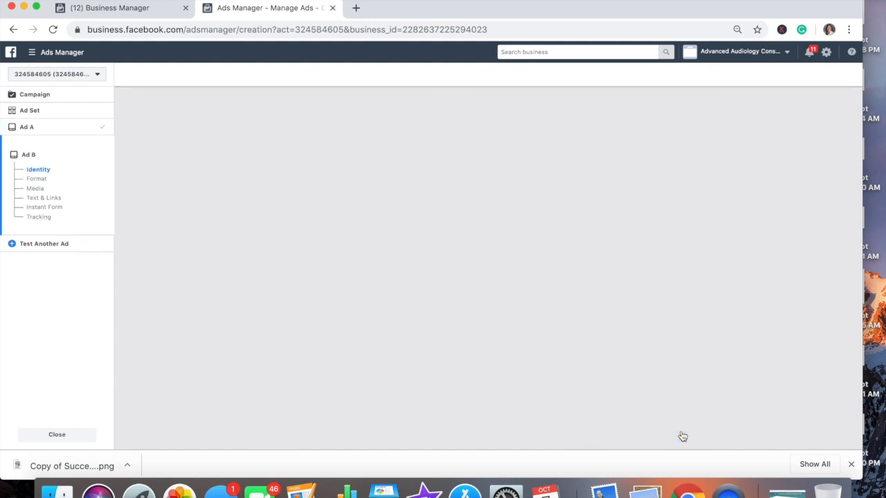
# Open Image Assets from Ad B's Media section through Edit Image > Change Image.
pyautogui.scroll(-5, 682, 435)
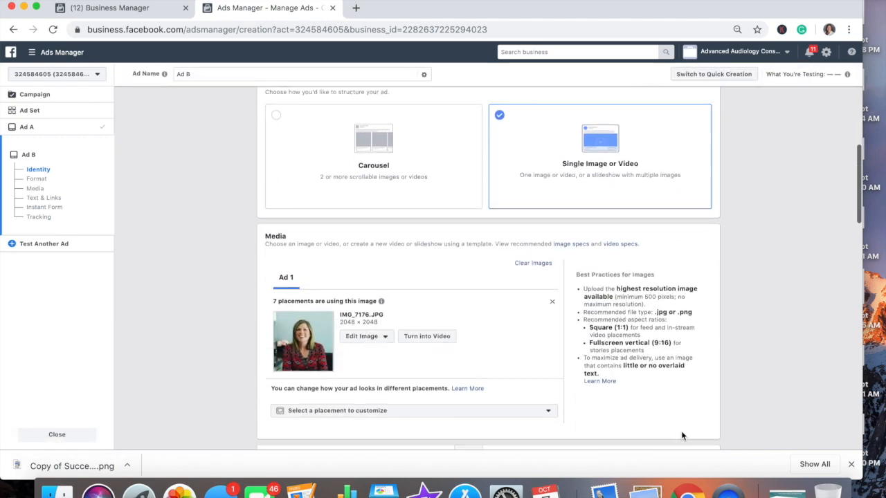
pyautogui.scroll(-5, 680, 436)
pyautogui.scroll(-2, 680, 436)
pyautogui.scroll(3, 682, 433)
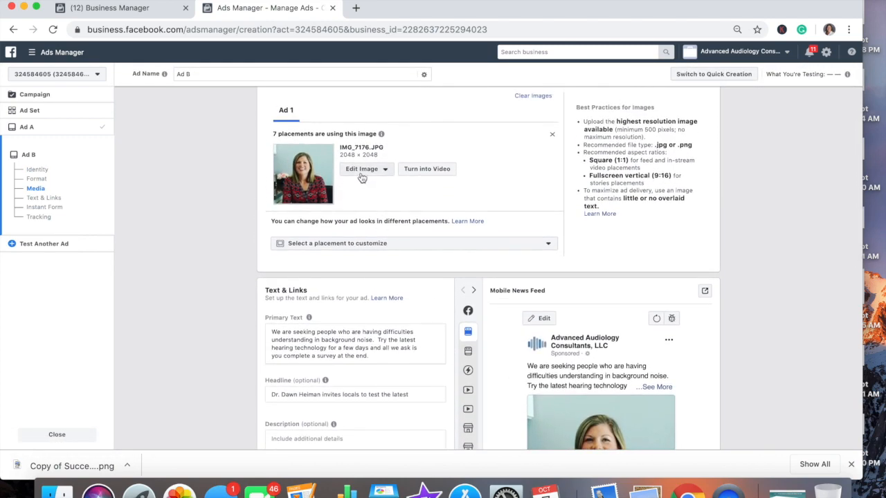
pyautogui.click(360, 173)
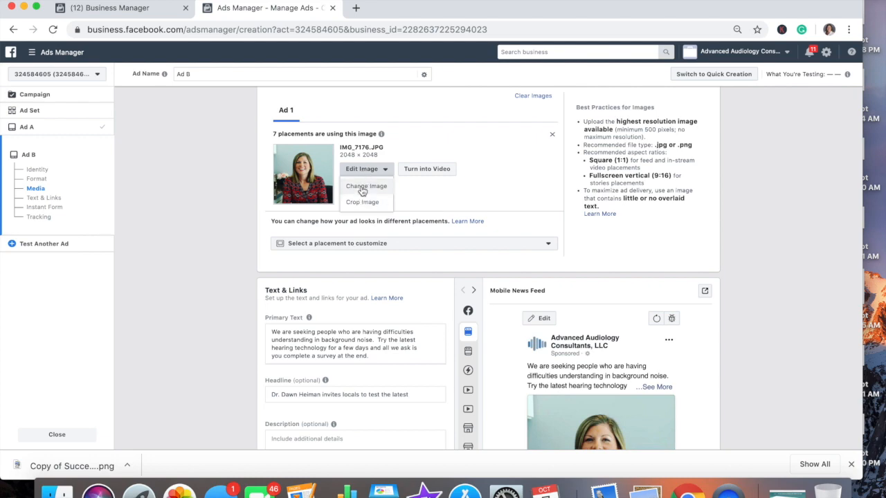
pyautogui.click(361, 188)
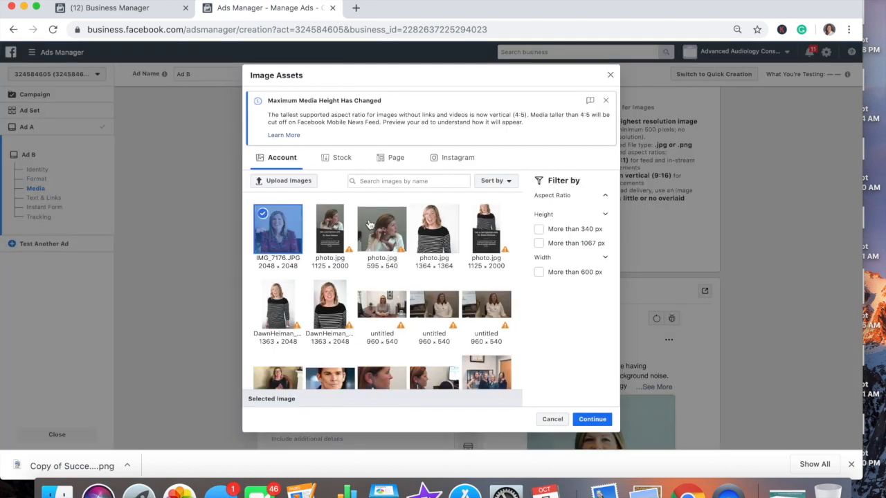
# Choose shutterstock_426029827.jpg from the account images and apply it to Ad B.
pyautogui.scroll(-5, 386, 270)
pyautogui.scroll(-3, 385, 270)
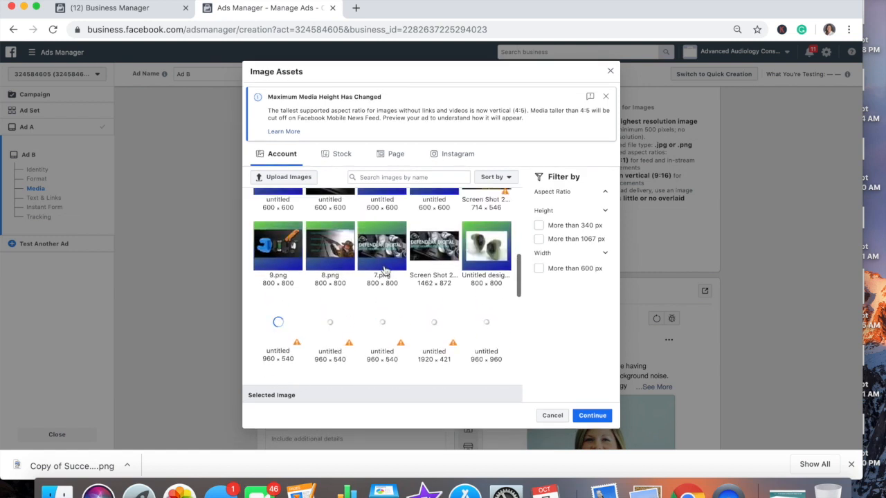
pyautogui.scroll(-2, 385, 269)
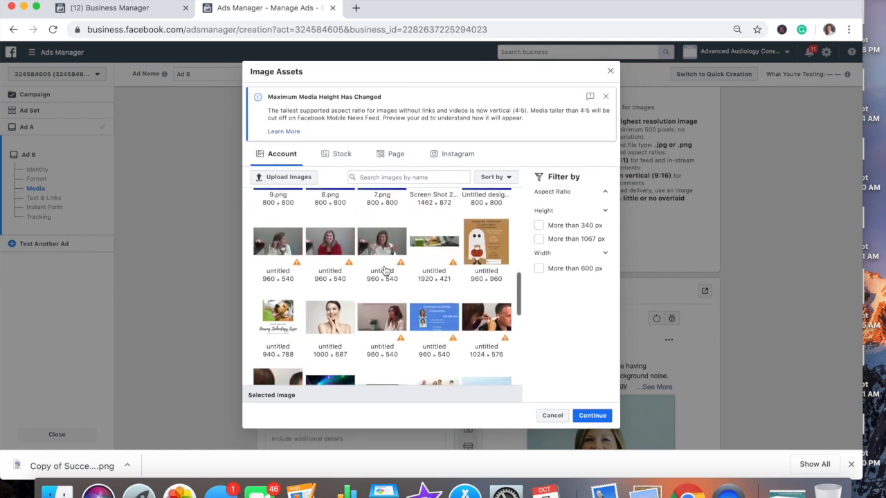
pyautogui.scroll(-1, 385, 270)
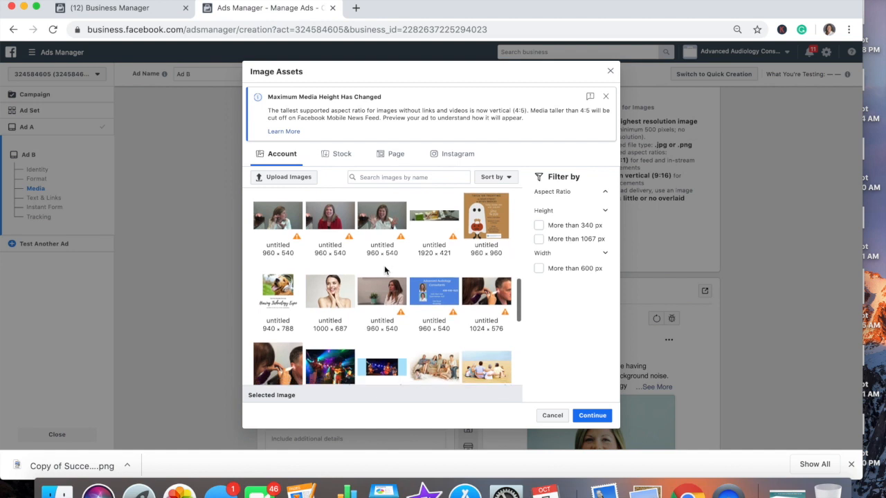
pyautogui.scroll(-2, 383, 264)
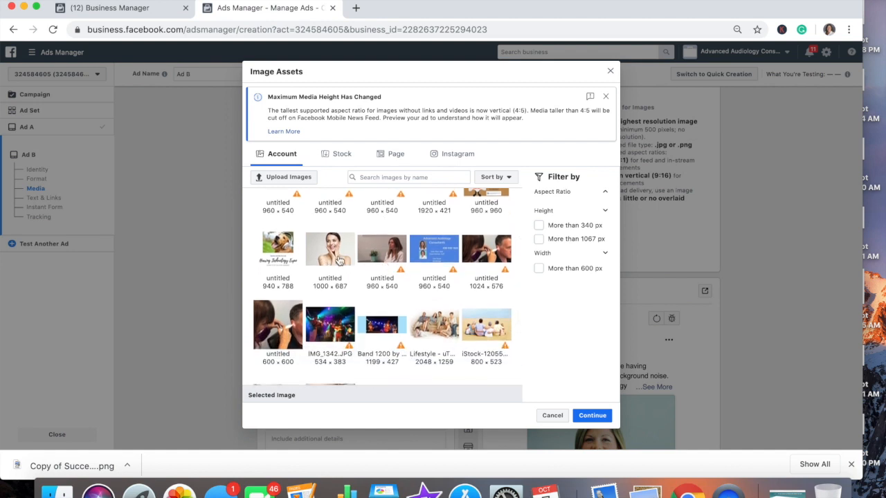
pyautogui.scroll(-5, 348, 294)
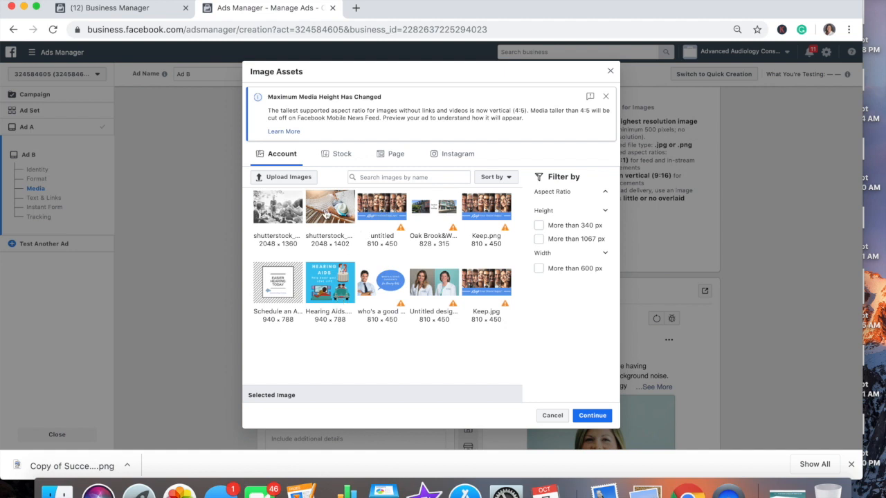
pyautogui.click(280, 217)
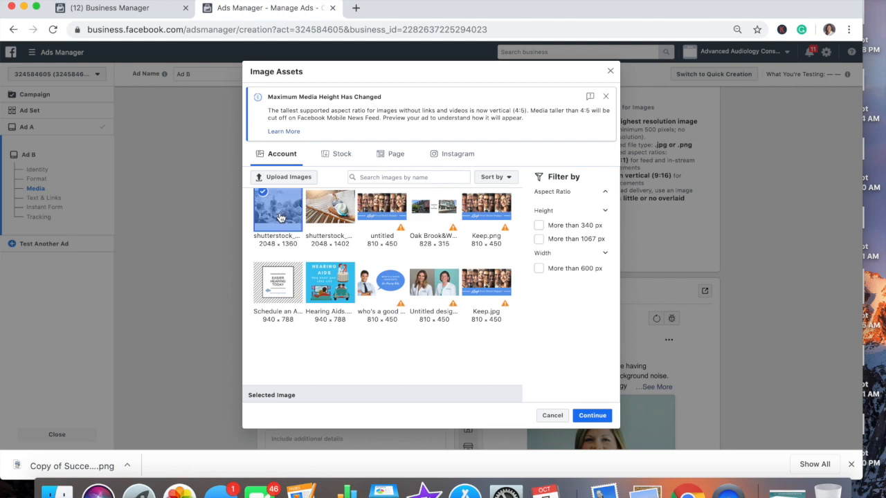
pyautogui.click(592, 416)
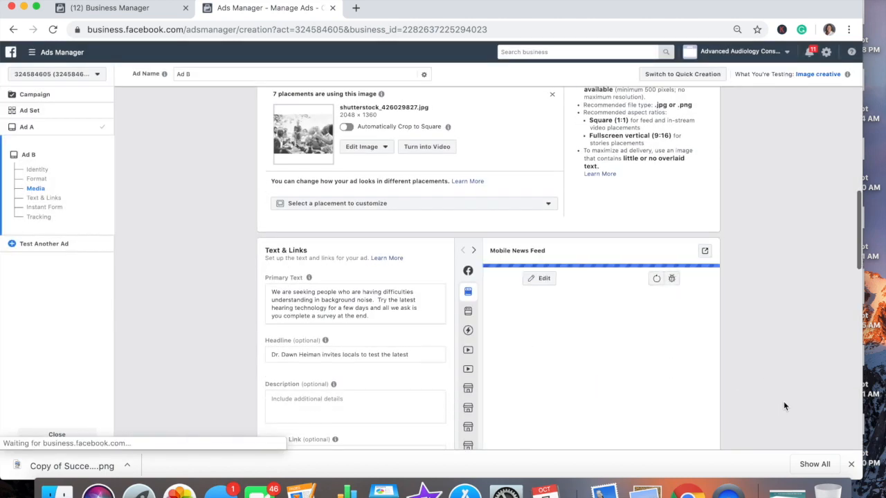
# Scroll through Ad B's Text & Links, Instant Form and Tracking sections to verify them.
pyautogui.scroll(-3, 783, 401)
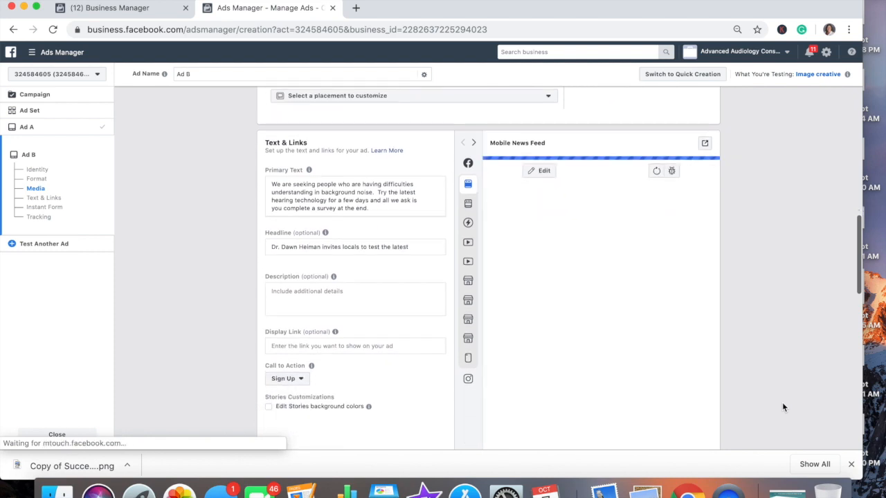
pyautogui.scroll(-1, 781, 402)
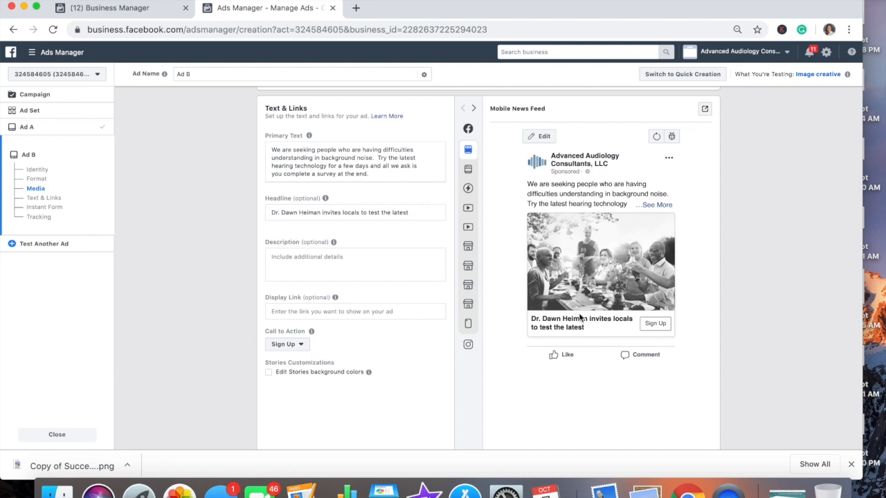
pyautogui.scroll(-3, 693, 364)
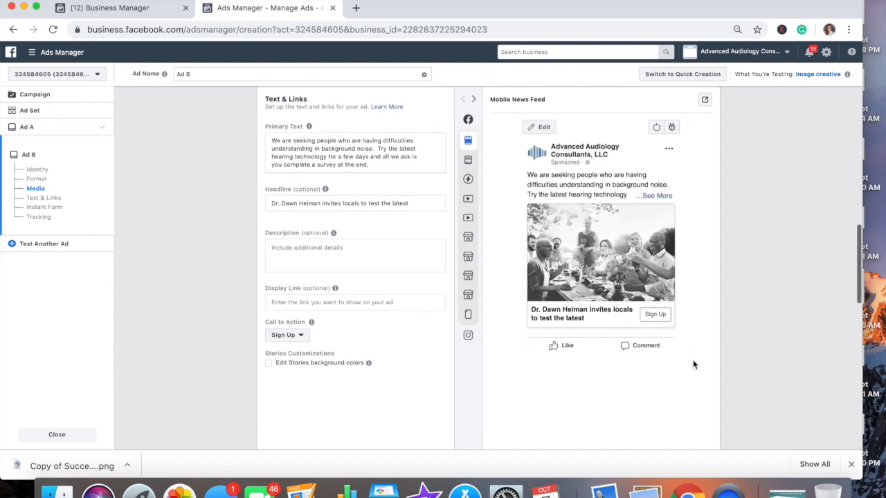
pyautogui.scroll(-10, 693, 365)
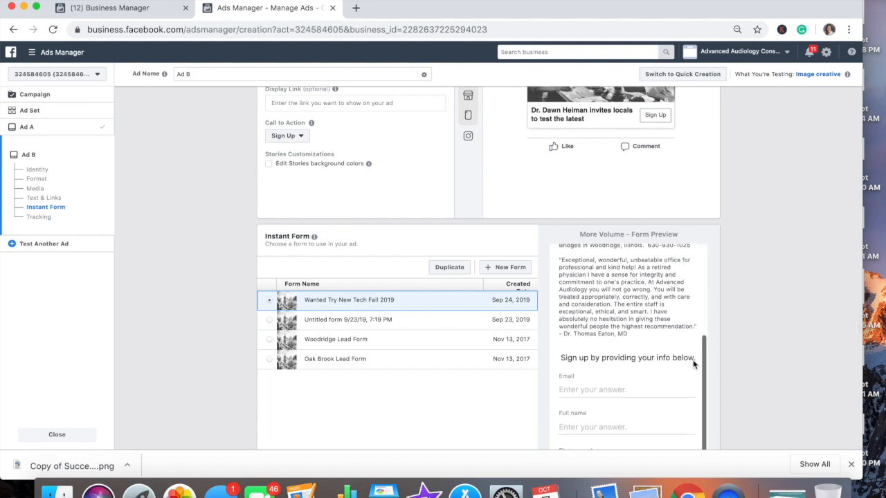
pyautogui.scroll(-5, 694, 365)
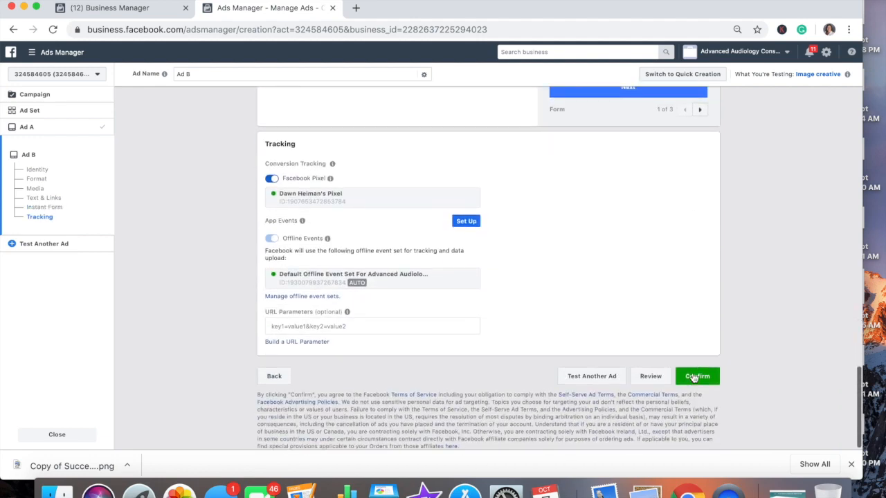
# Confirm the split test ads for publishing, start the reporting range at Sep 1, 2019, and sort campaigns by name.
pyautogui.click(695, 378)
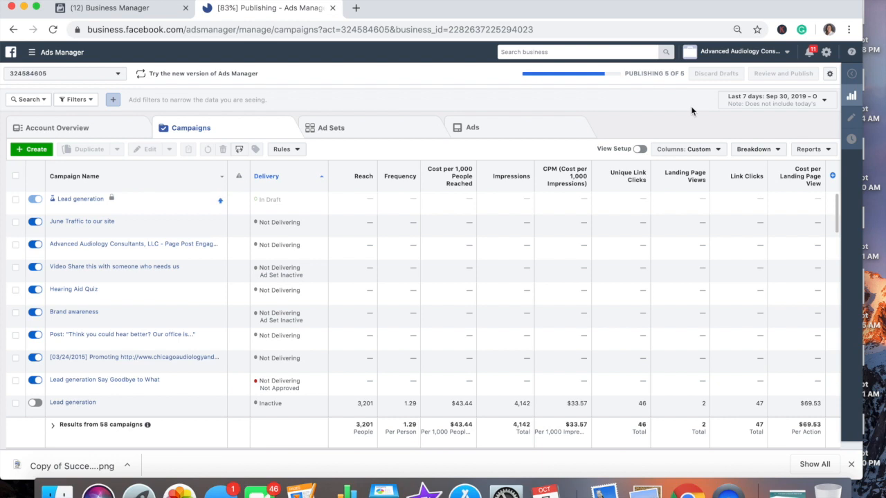
pyautogui.click(775, 100)
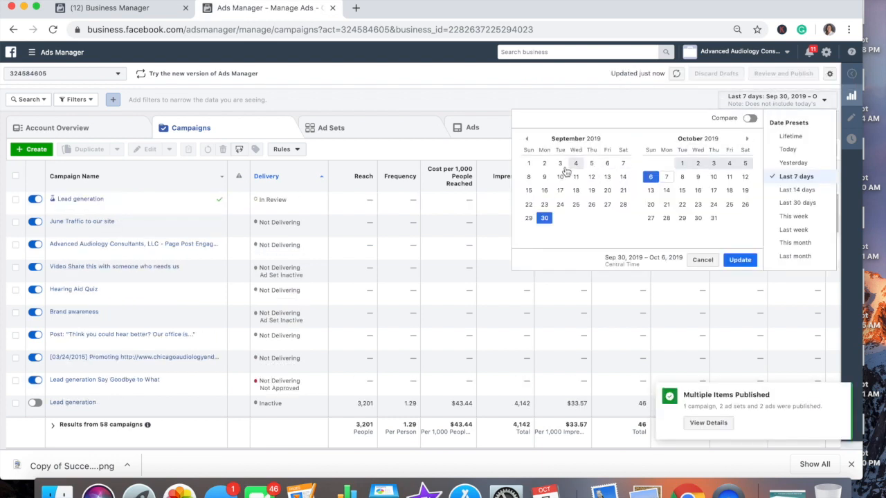
pyautogui.click(529, 164)
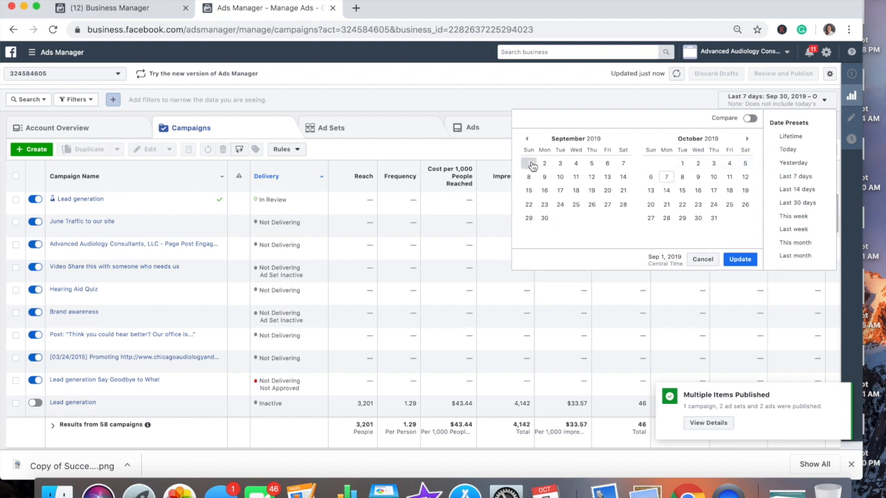
pyautogui.click(738, 260)
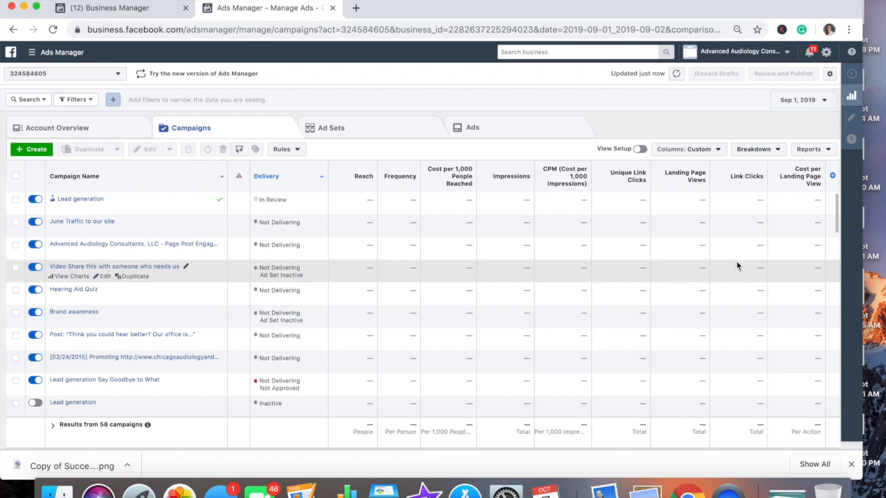
pyautogui.click(145, 178)
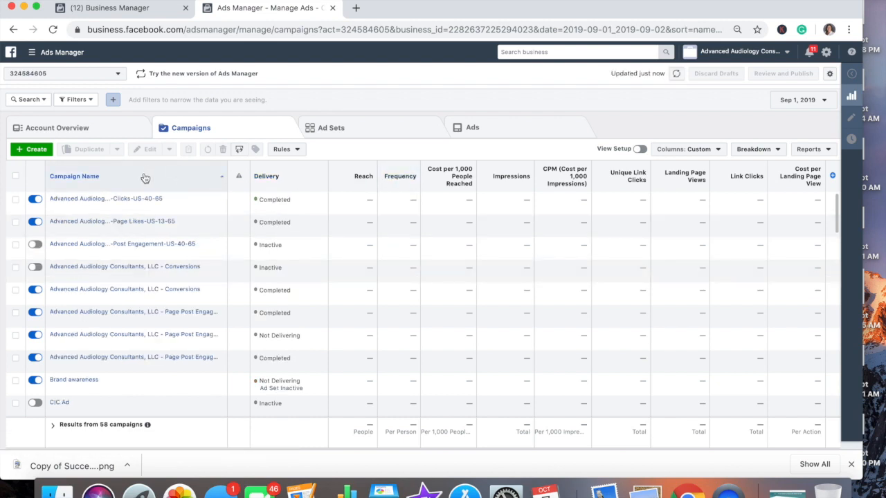
pyautogui.click(144, 178)
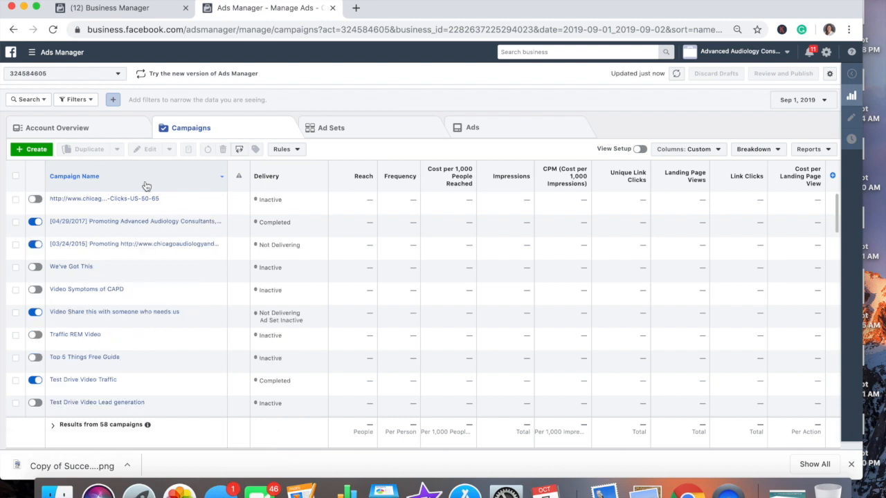
pyautogui.scroll(-2, 157, 257)
pyautogui.scroll(2, 157, 256)
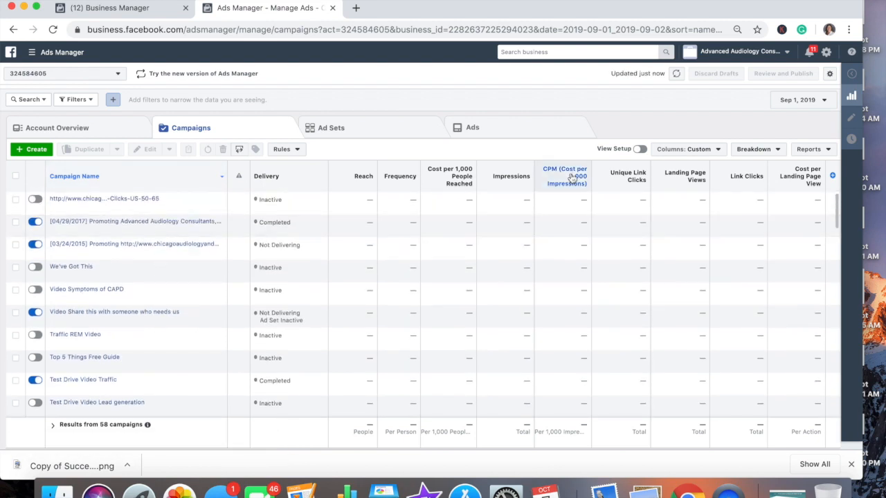
# Switch results to the last 30 days, sort campaign names ascending, and view Account Overview.
pyautogui.click(796, 103)
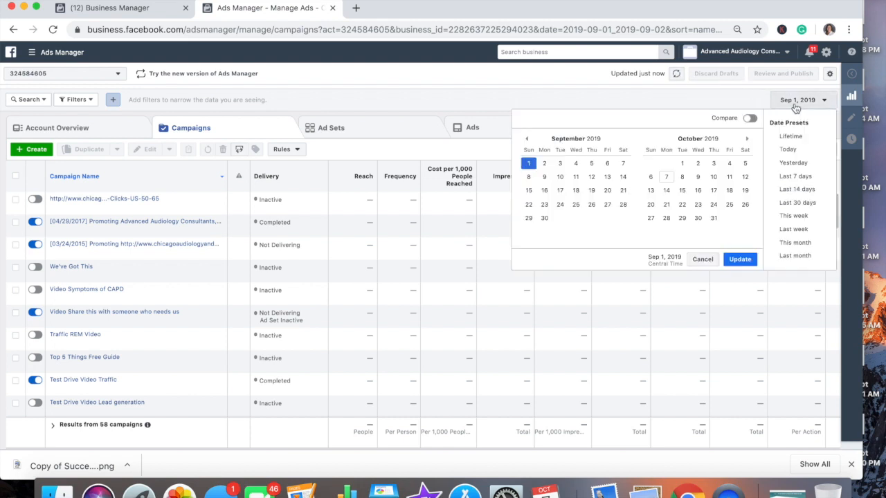
pyautogui.click(666, 178)
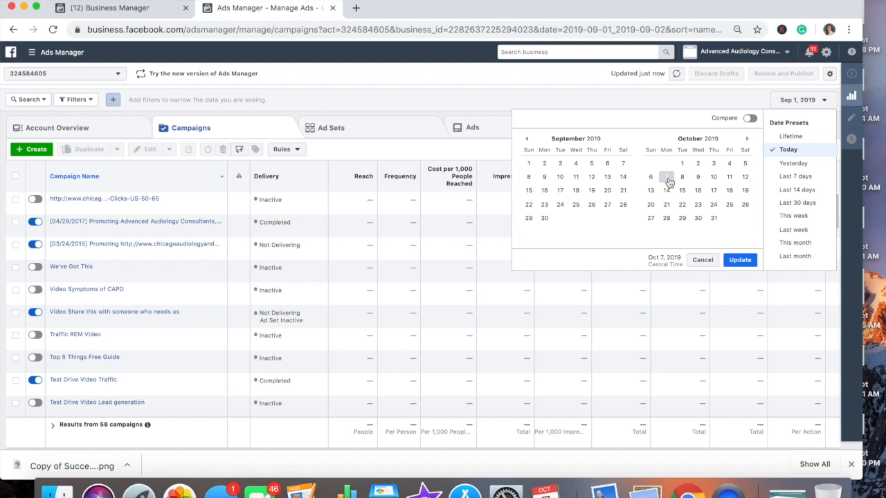
pyautogui.click(805, 204)
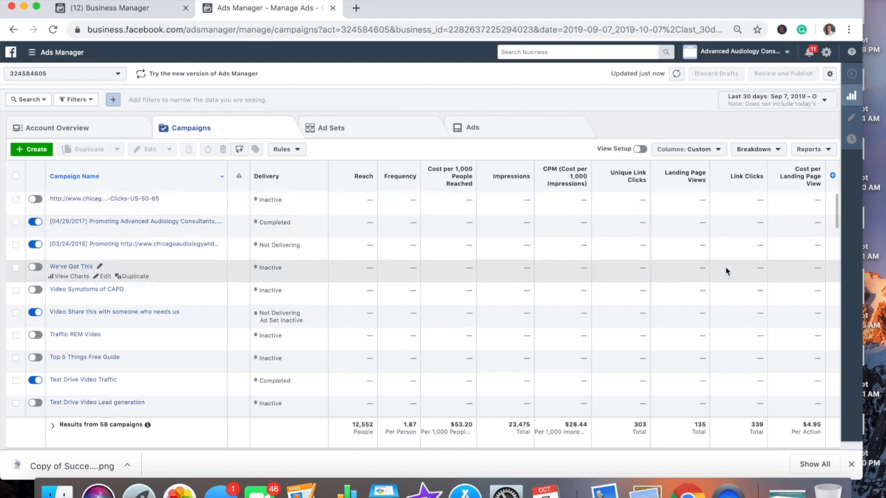
pyautogui.click(157, 177)
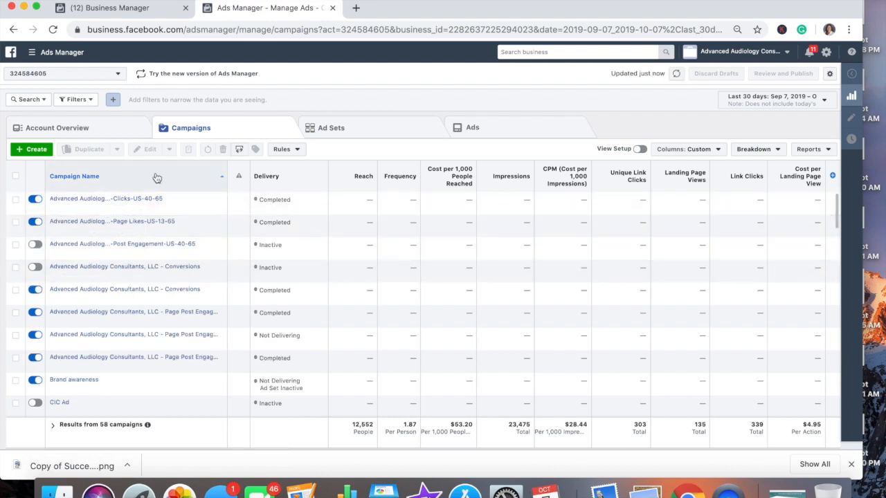
pyautogui.click(98, 126)
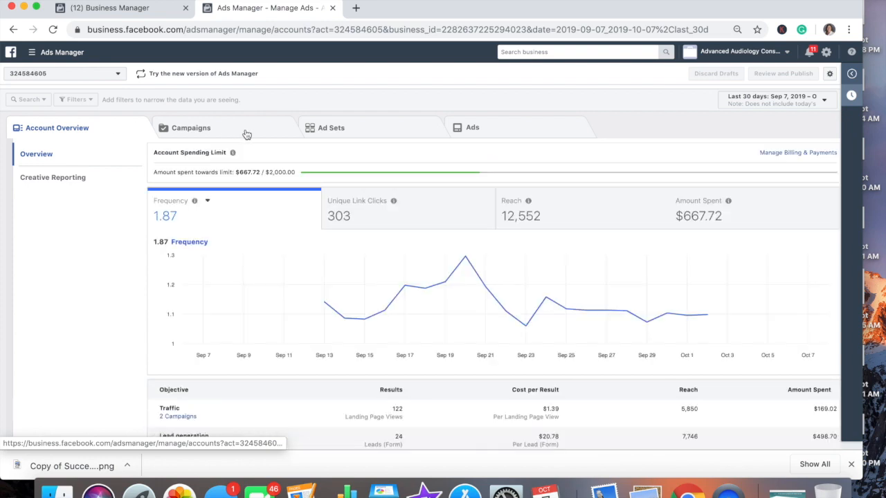
# Select the Wanted People to Try ad set, review its four ads, then return to Ad Sets.
pyautogui.click(246, 134)
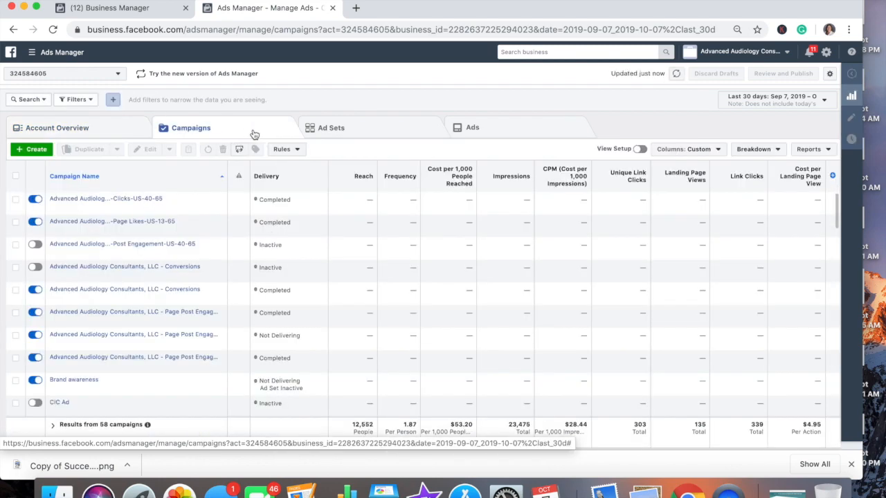
pyautogui.click(348, 132)
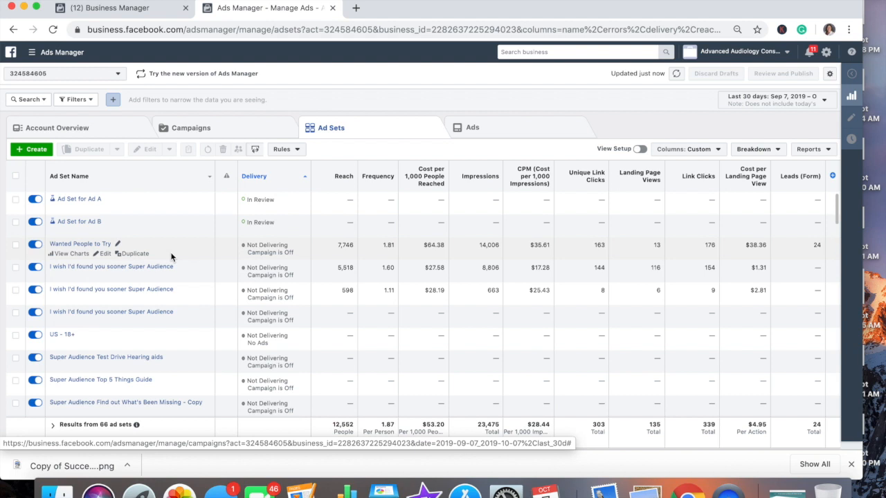
pyautogui.click(15, 247)
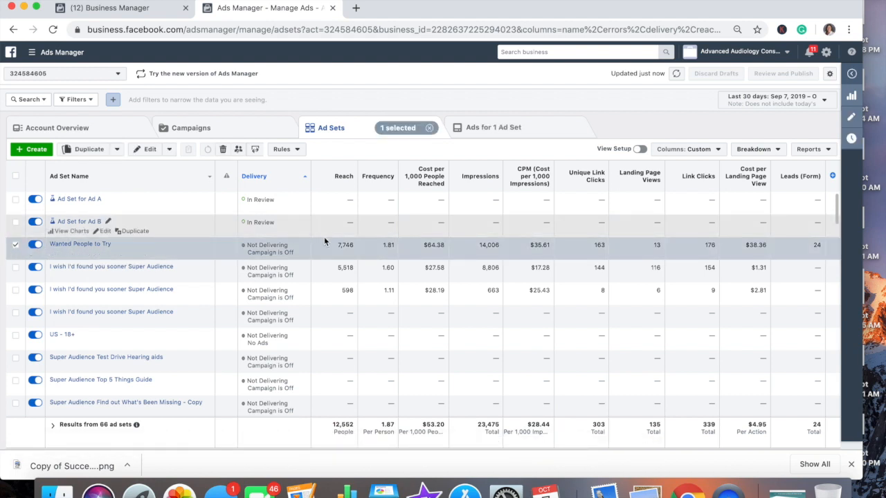
pyautogui.click(487, 131)
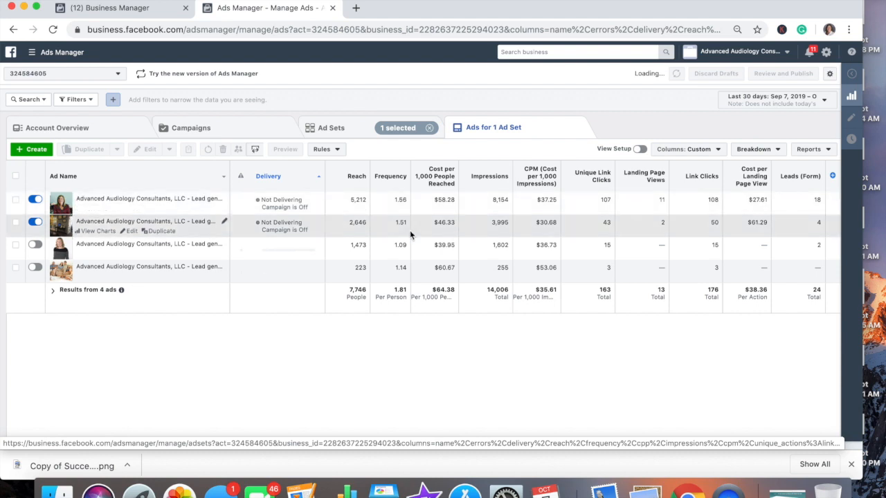
pyautogui.click(773, 151)
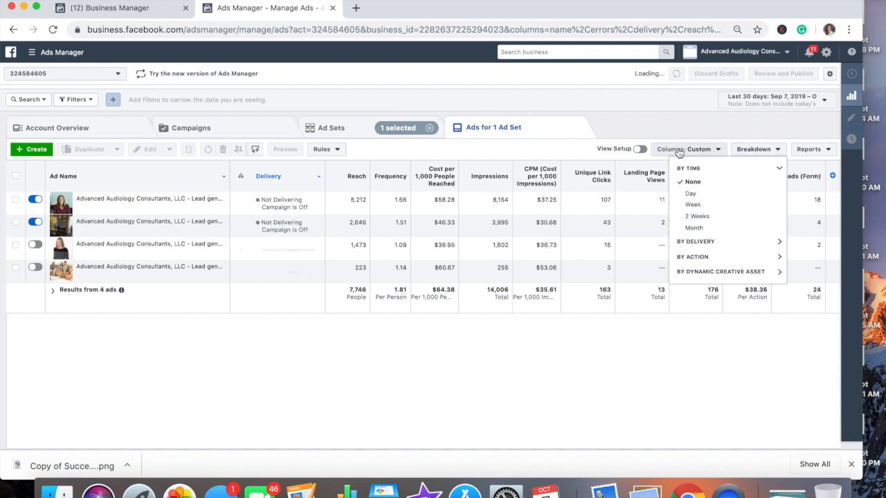
pyautogui.click(340, 130)
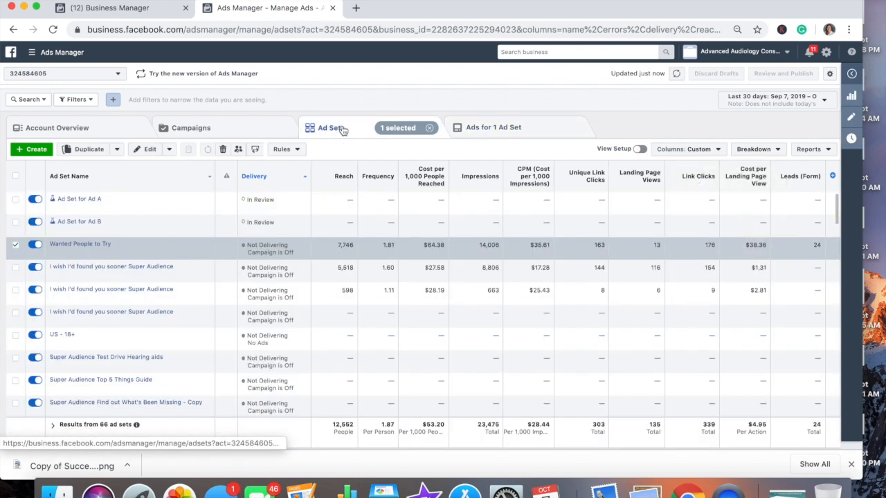
# Break down ad set results by Gender under By Delivery, after briefly trying Age and Gender.
pyautogui.click(760, 150)
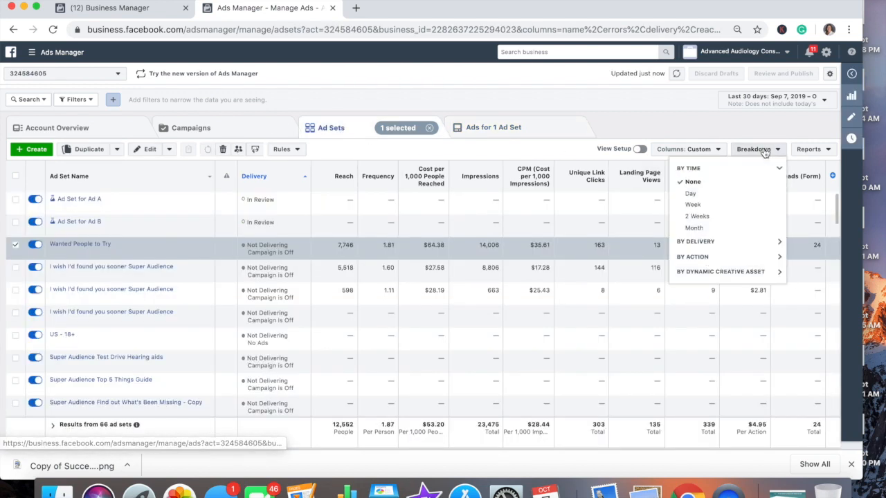
pyautogui.click(741, 241)
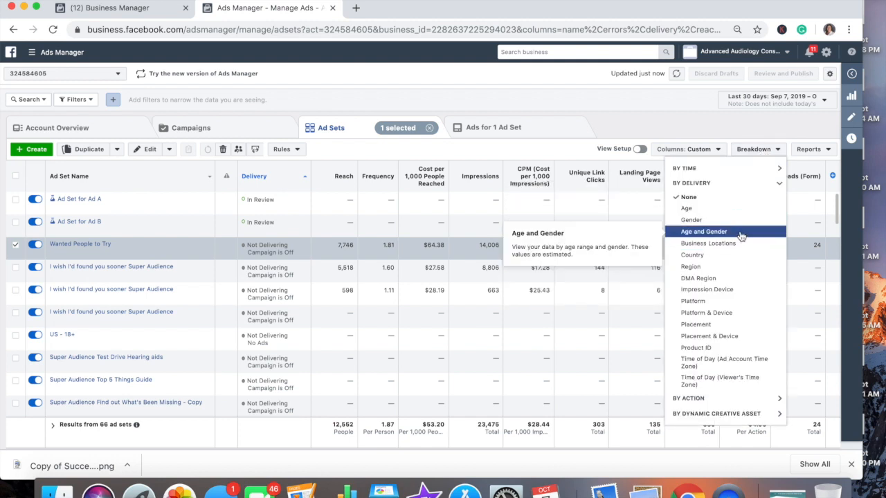
pyautogui.click(740, 237)
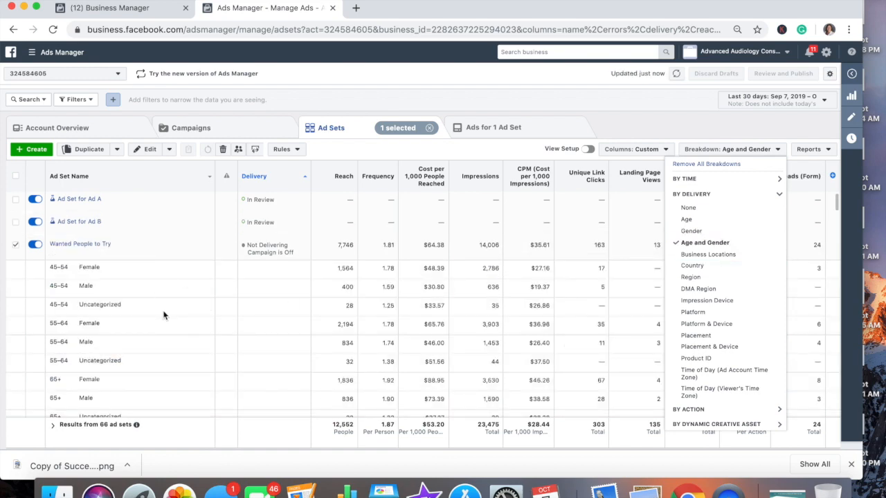
pyautogui.scroll(-3, 158, 366)
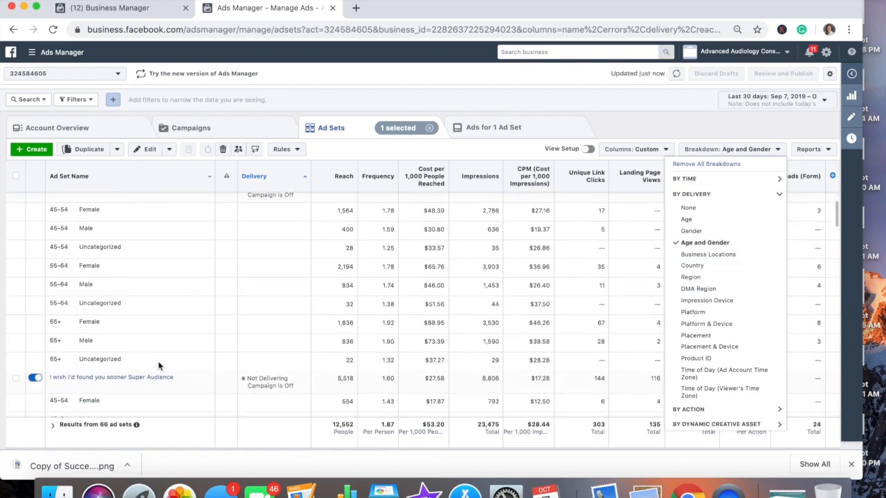
pyautogui.scroll(2, 159, 366)
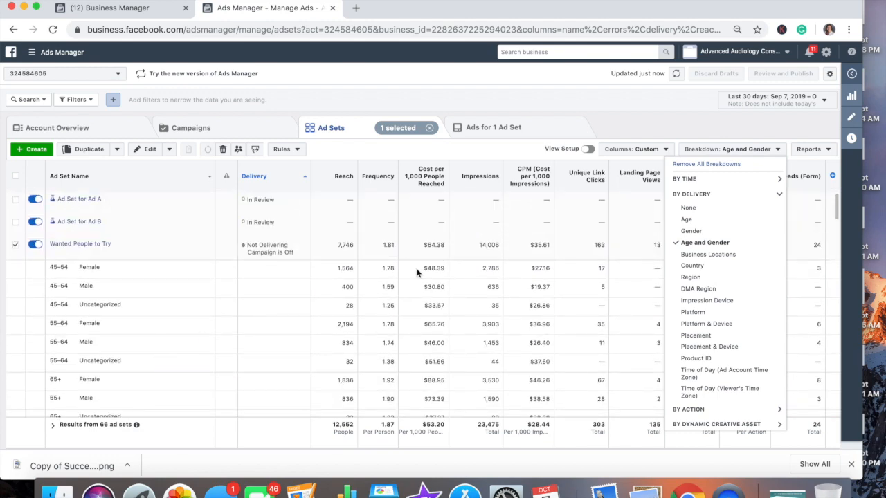
pyautogui.click(692, 232)
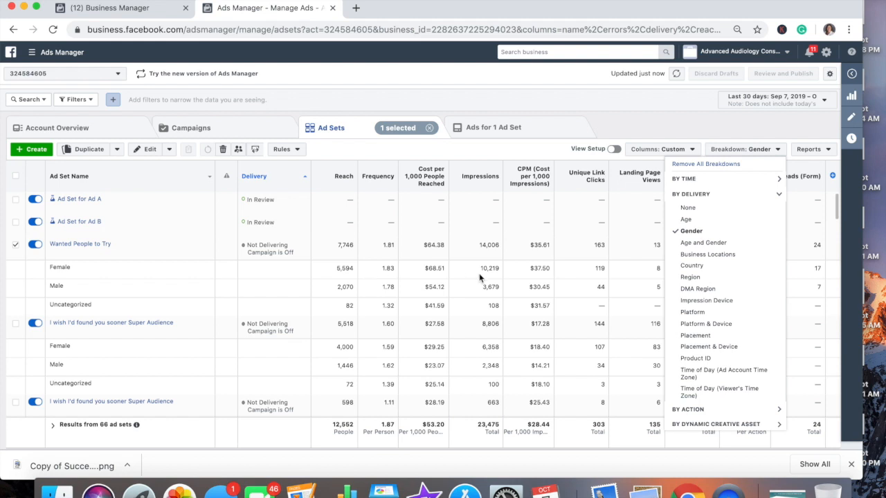
pyautogui.click(644, 131)
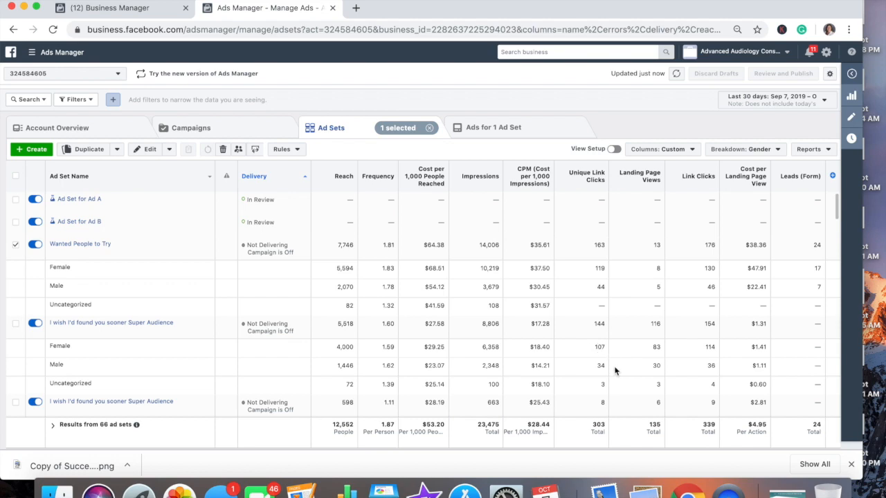
pyautogui.scroll(-1, 613, 358)
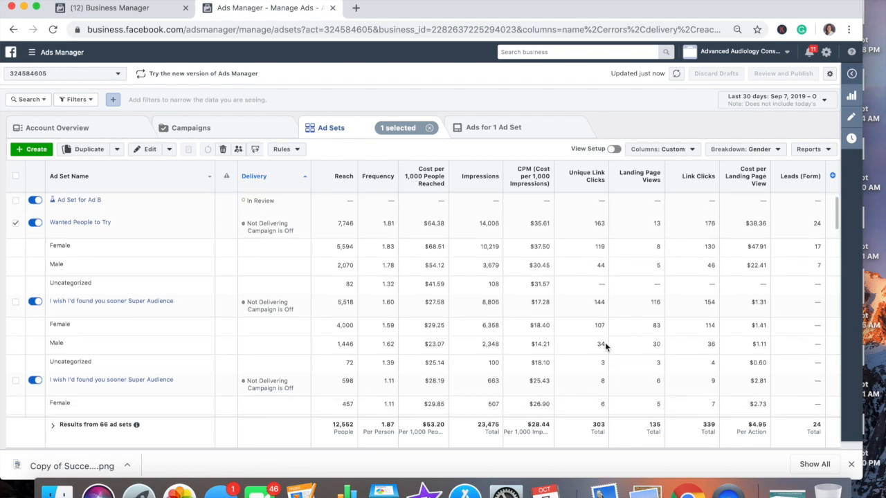
pyautogui.scroll(-3, 605, 346)
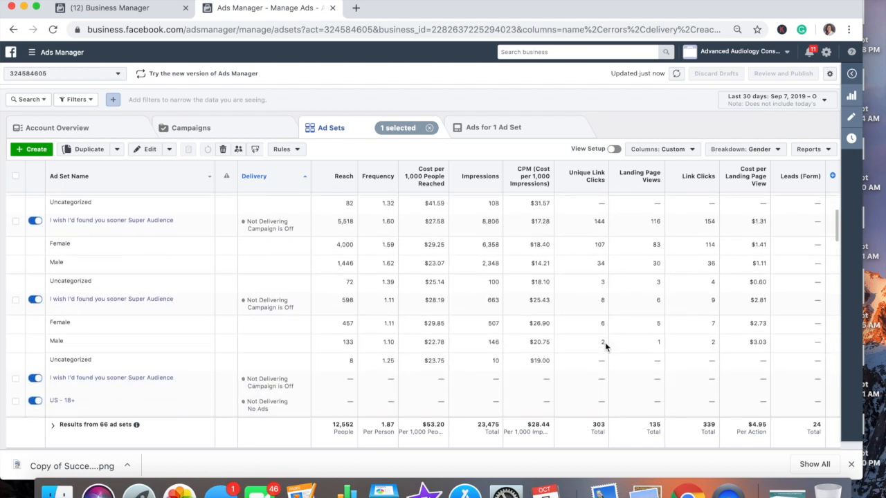
pyautogui.scroll(3, 604, 344)
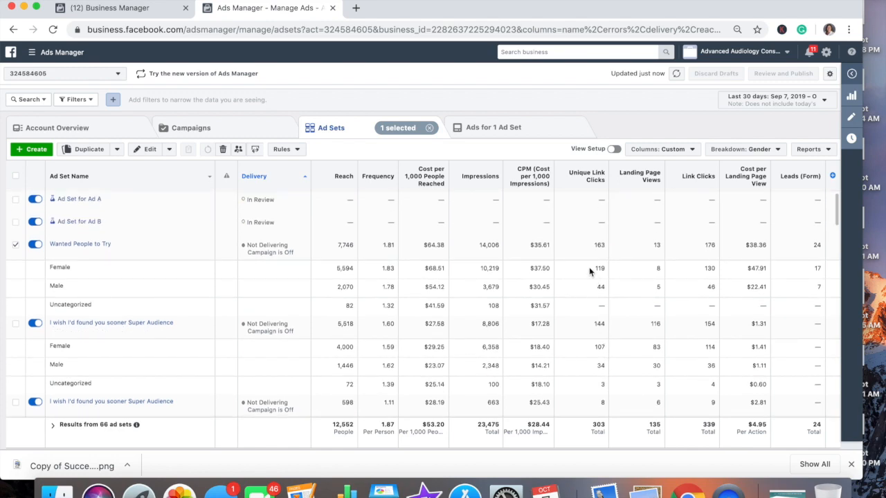
# Review the Wanted People to Try ads by gender, then change the breakdown to Age.
pyautogui.click(491, 129)
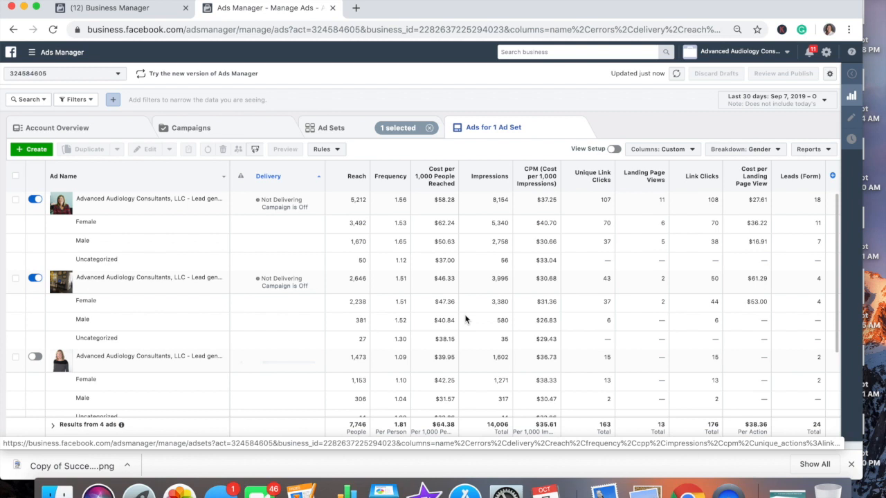
pyautogui.click(777, 149)
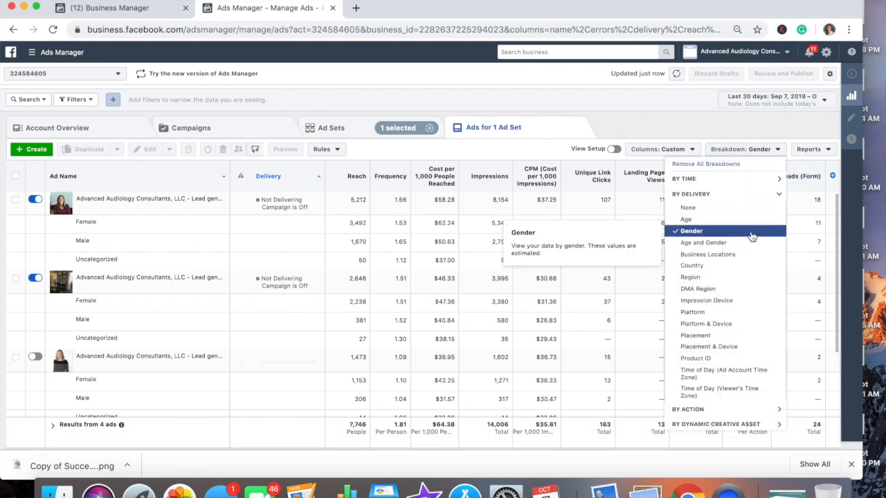
pyautogui.click(752, 226)
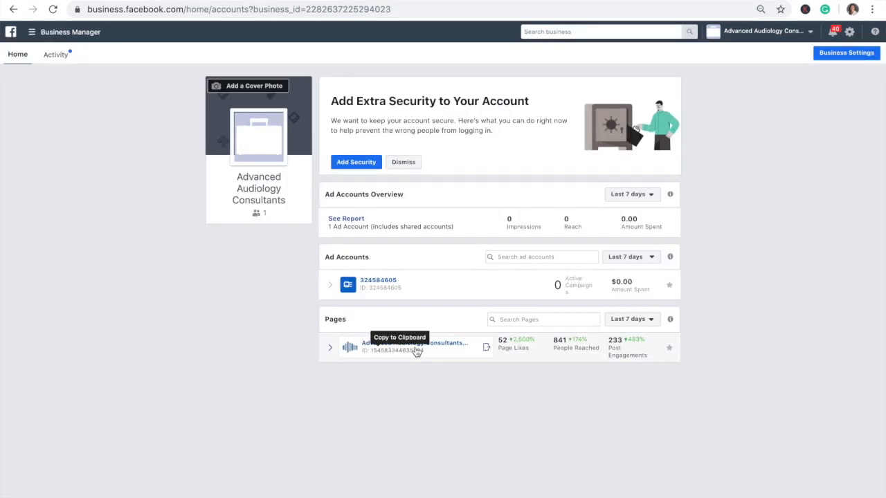
# Go to the Advanced Audiology Consultants Page and choose More > Publishing Tools.
pyautogui.click(421, 345)
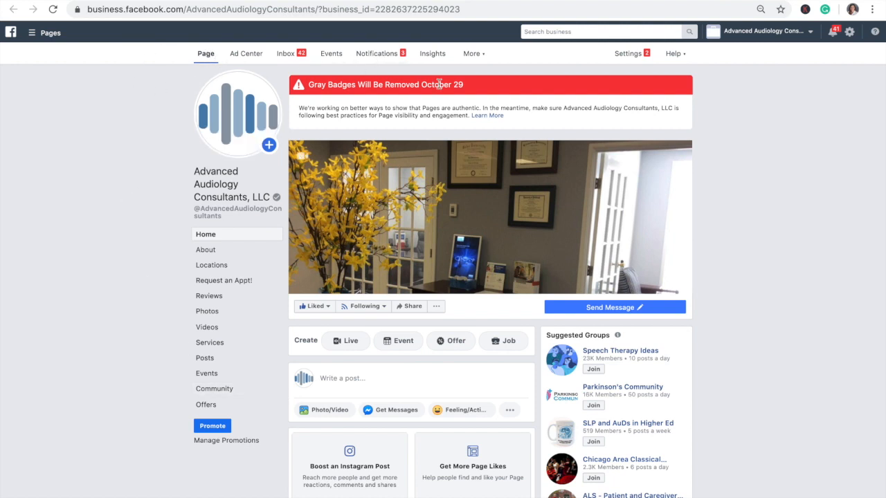
pyautogui.click(472, 59)
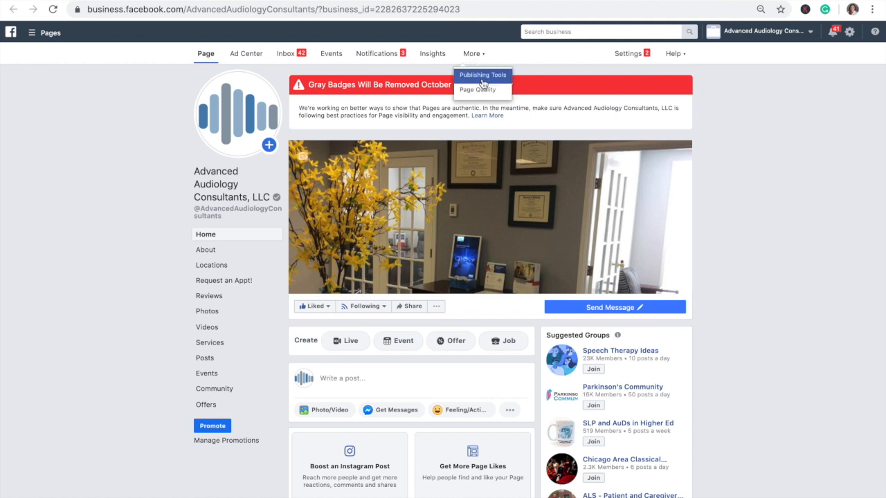
pyautogui.click(483, 79)
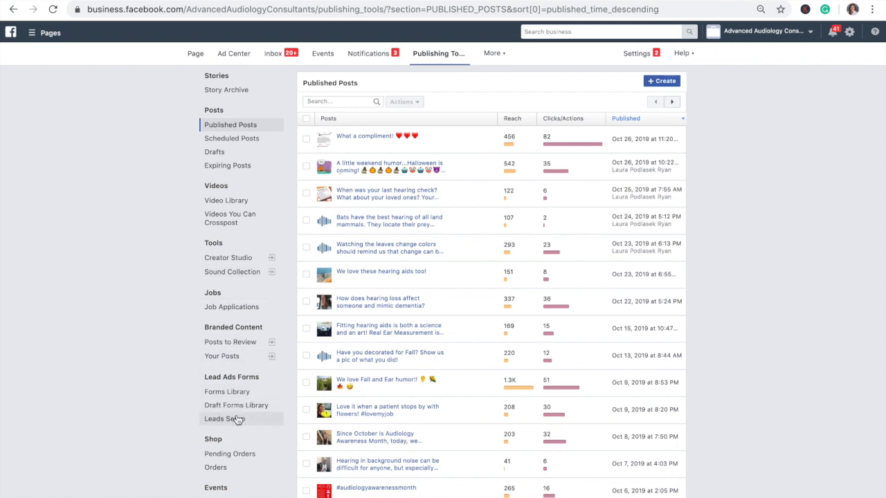
# Check the Forms Library, then view Leads Setup showing MailChimp linked to 'Wanted Try New Tech Fall 2019'.
pyautogui.click(236, 392)
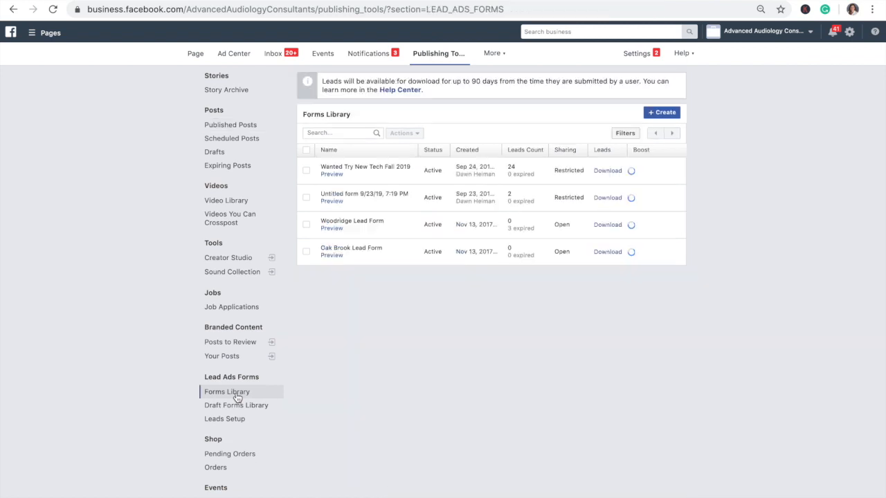
pyautogui.moveTo(387, 174)
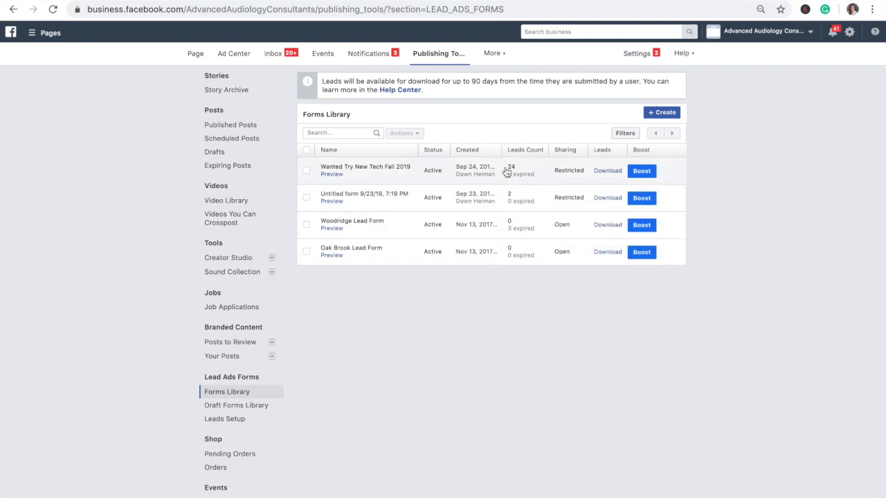
pyautogui.moveTo(510, 257)
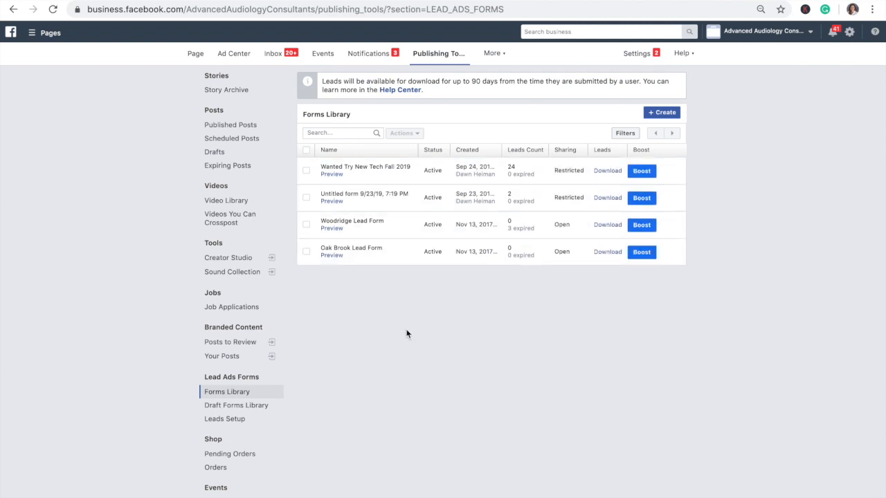
pyautogui.click(230, 419)
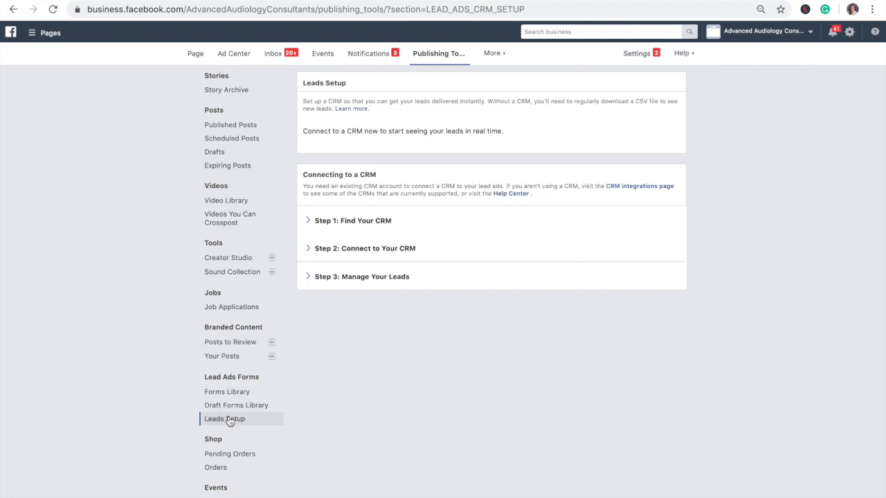